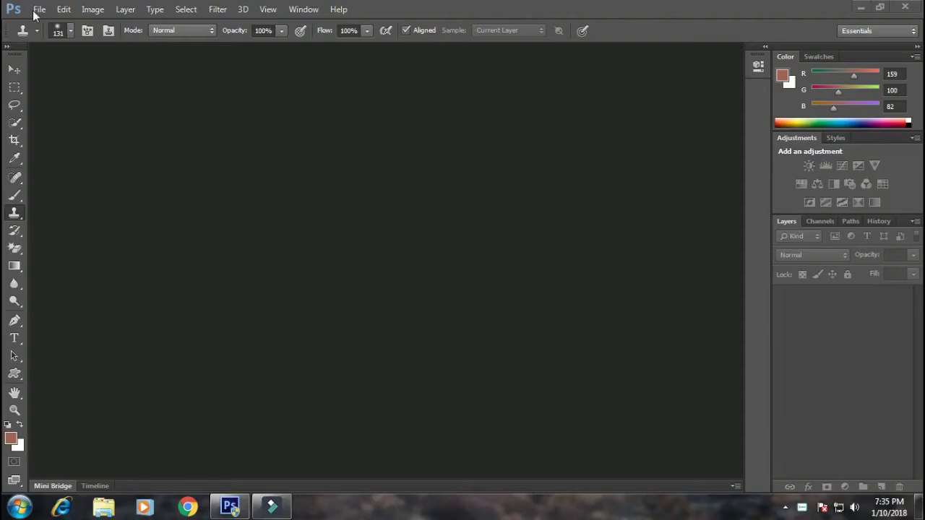
Step: Open both IMG_20180107_140028.png and safsdf.jpg at once
key(alt+f)
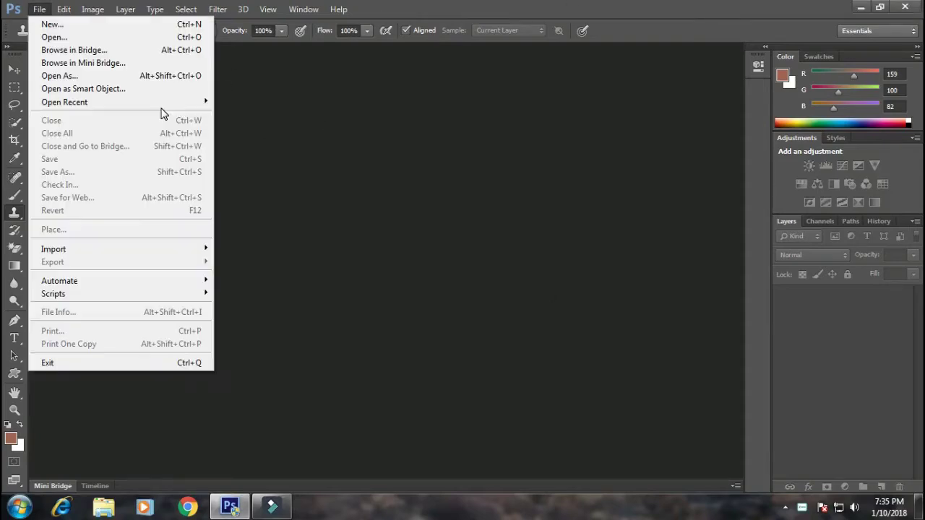
click(96, 36)
click(471, 87)
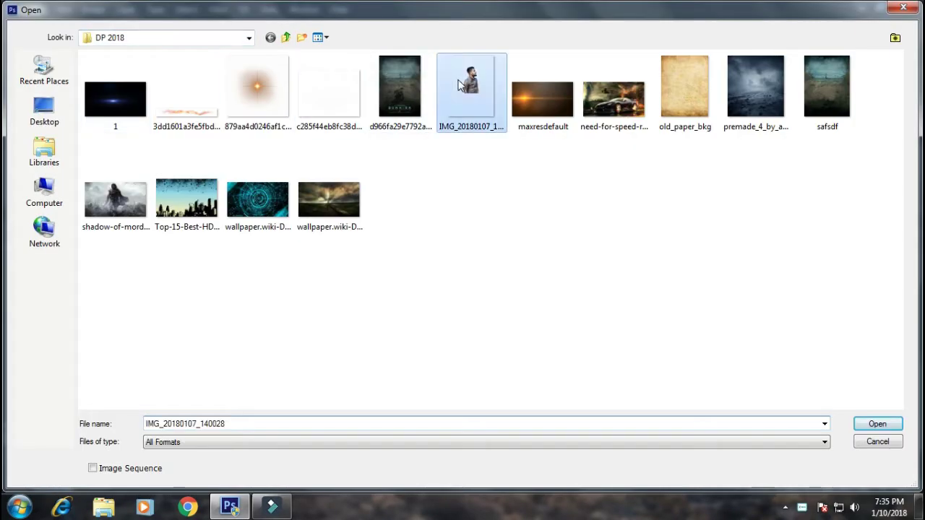
ctrl+click(827, 91)
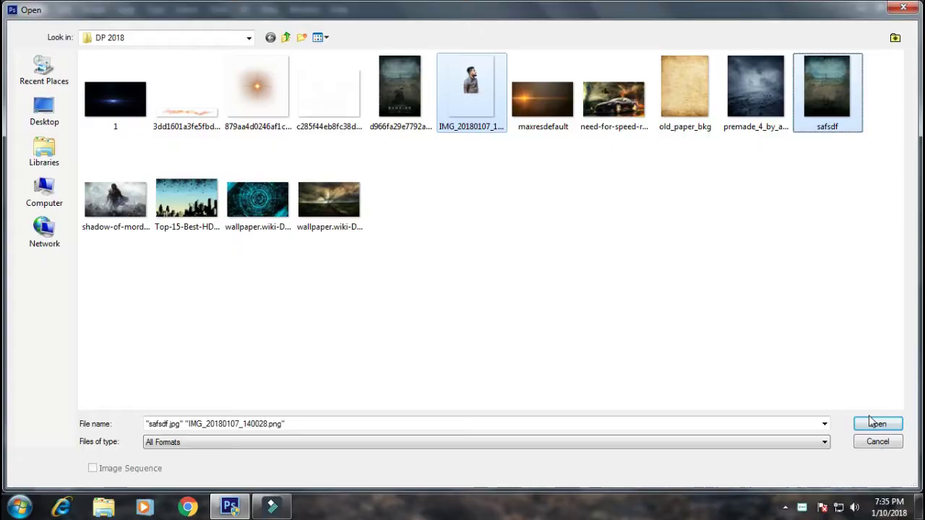
click(878, 423)
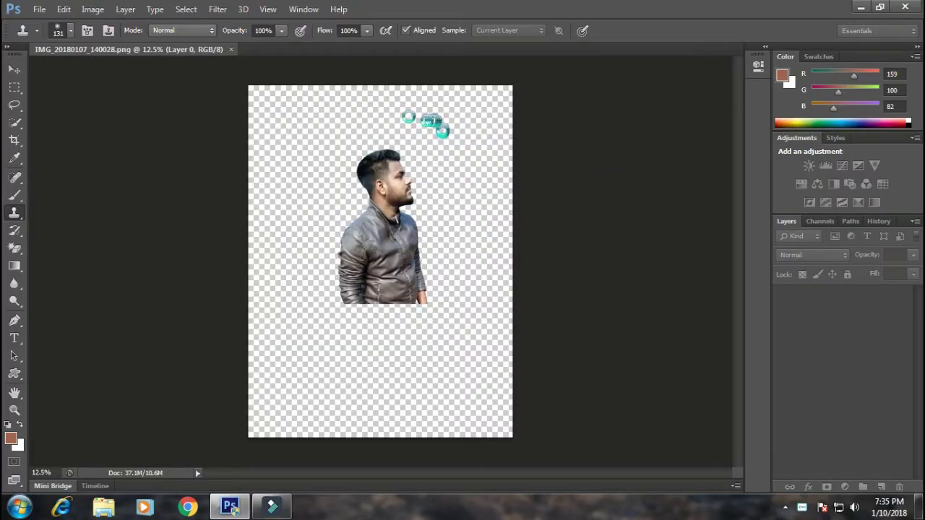
Step: Copy the whole safsdf background and paste it into the man's document as Layer 1
key(ctrl+a)
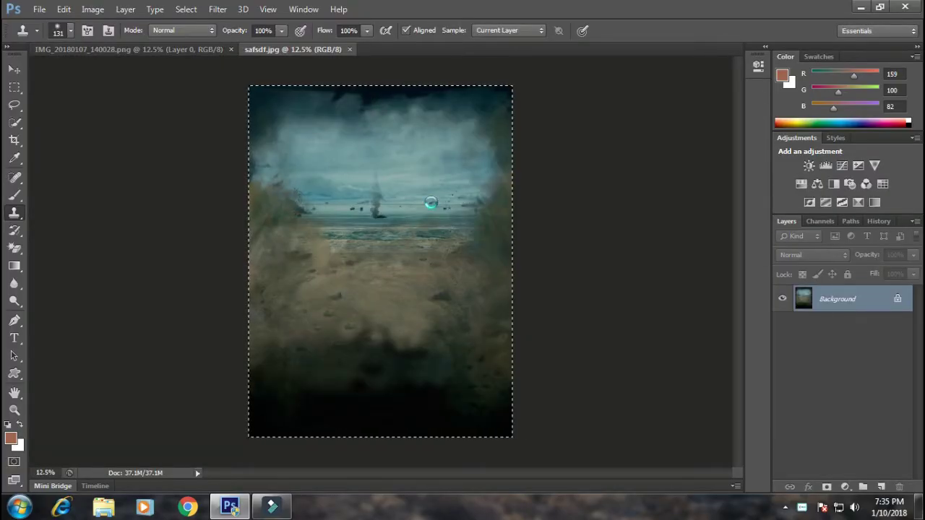
click(165, 50)
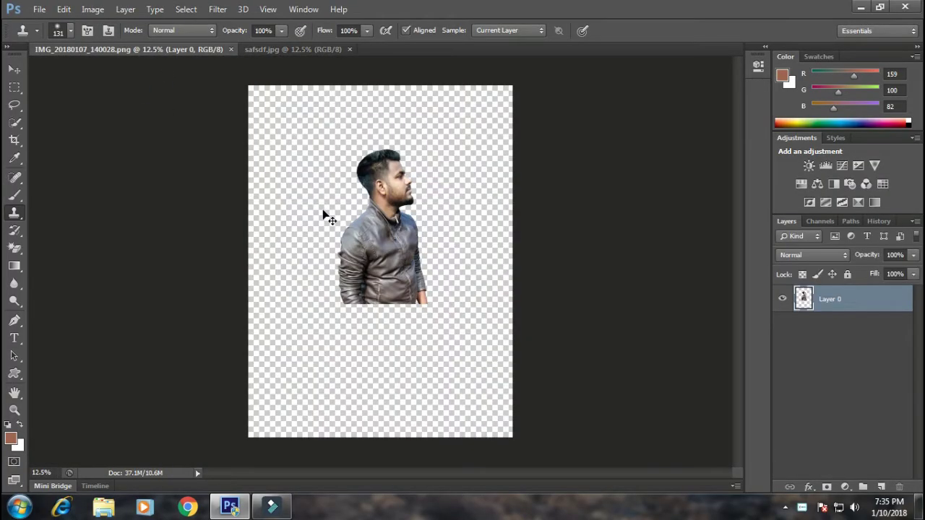
key(ctrl+v)
click(13, 68)
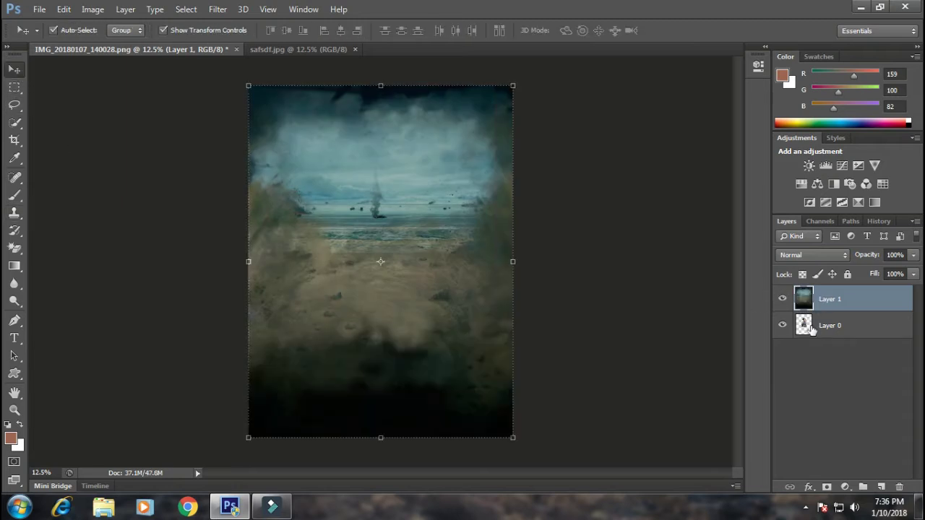
Step: Move Layer 0 above Layer 1 and scale the man to about 139% by 134%
drag(800, 289, 802, 292)
drag(434, 302, 457, 334)
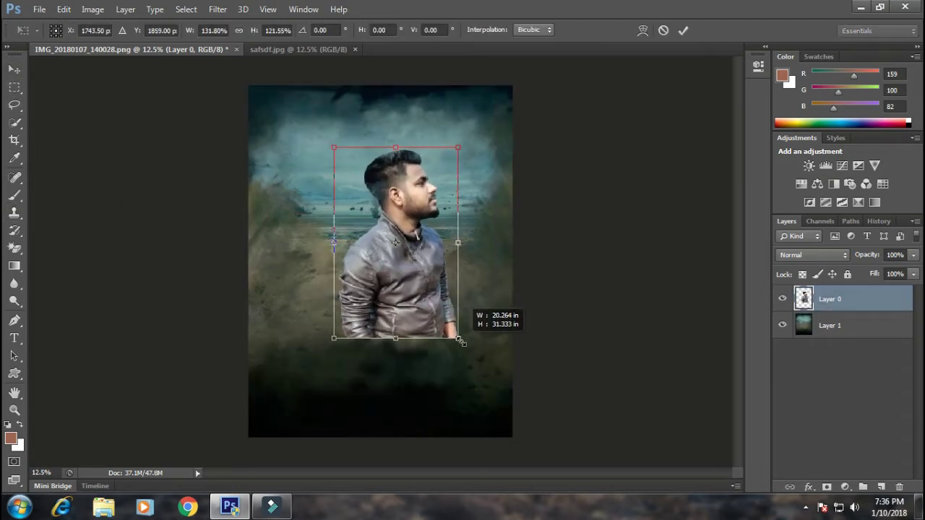
drag(456, 333, 466, 358)
drag(419, 275, 400, 249)
key(ctrl+plus)
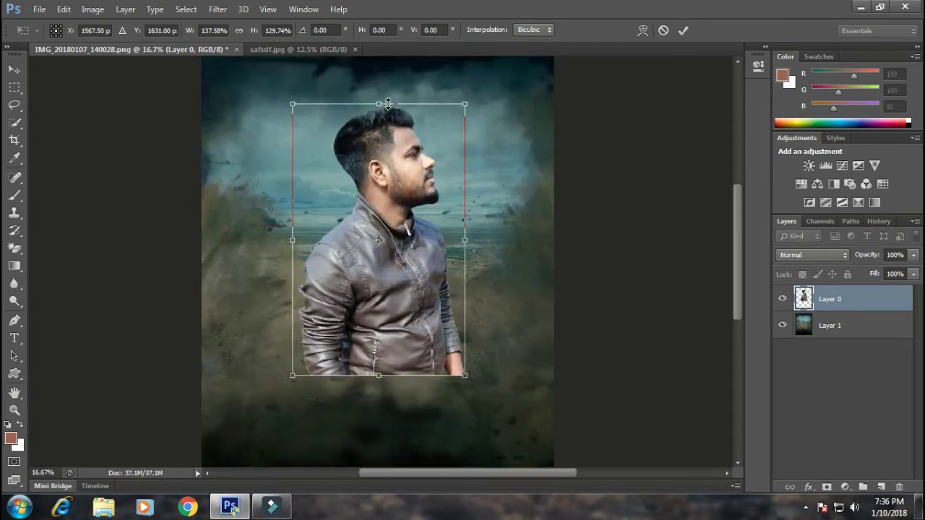
drag(388, 103, 388, 99)
drag(465, 375, 467, 379)
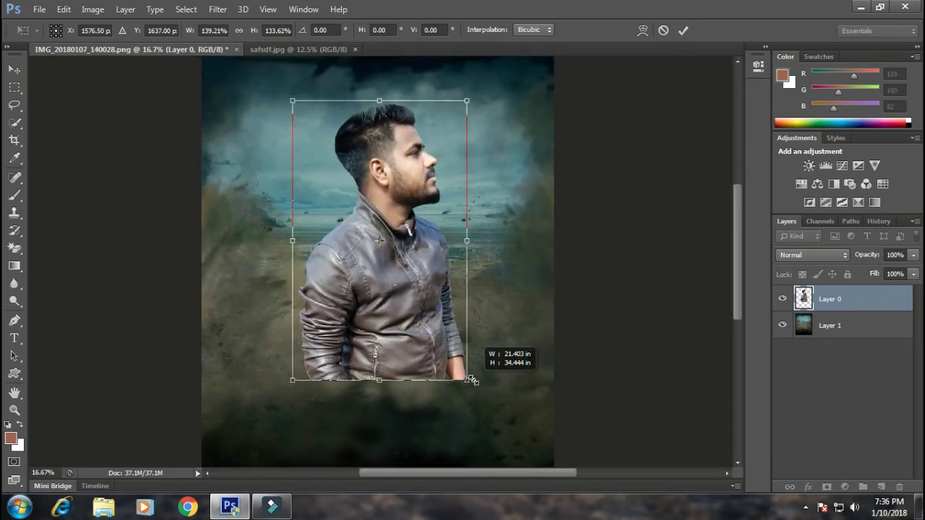
double_click(435, 294)
key(ctrl+minus)
key(ctrl+minus)
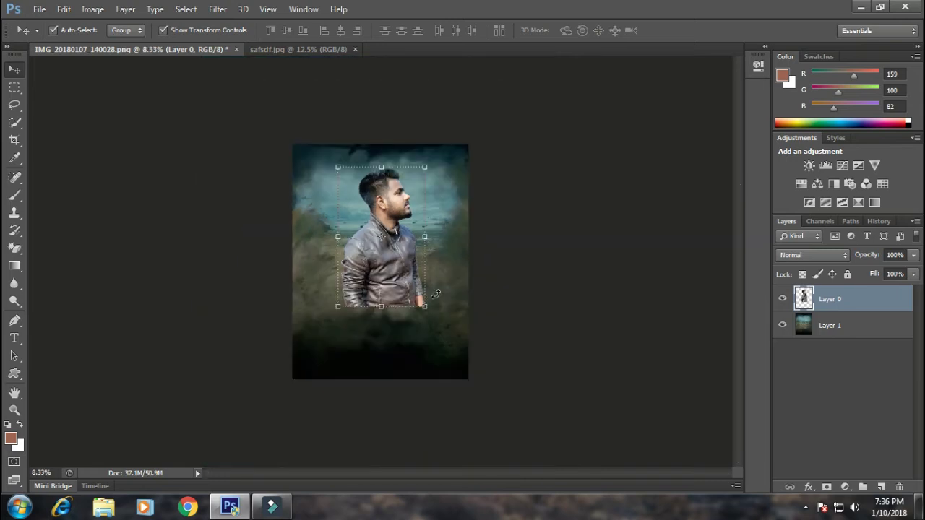
key(ctrl+plus)
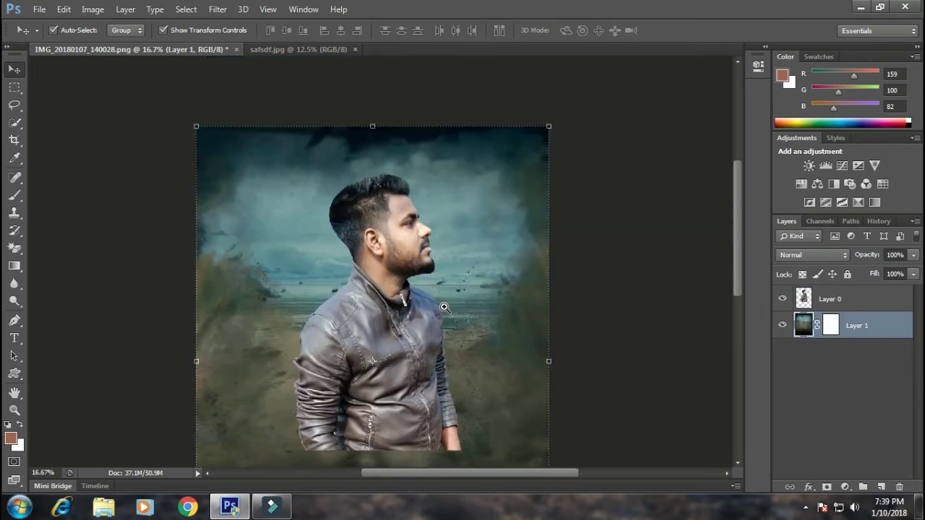
Step: Select the man's layer, Layer 0, and add a layer mask to it
ctrl+click(444, 307)
ctrl+click(426, 255)
ctrl+click(427, 254)
ctrl+click(149, 320)
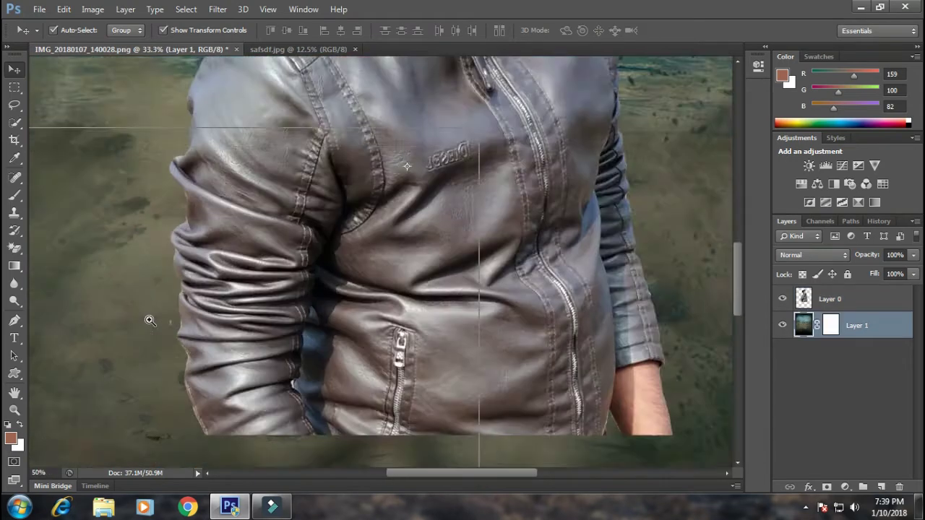
click(13, 248)
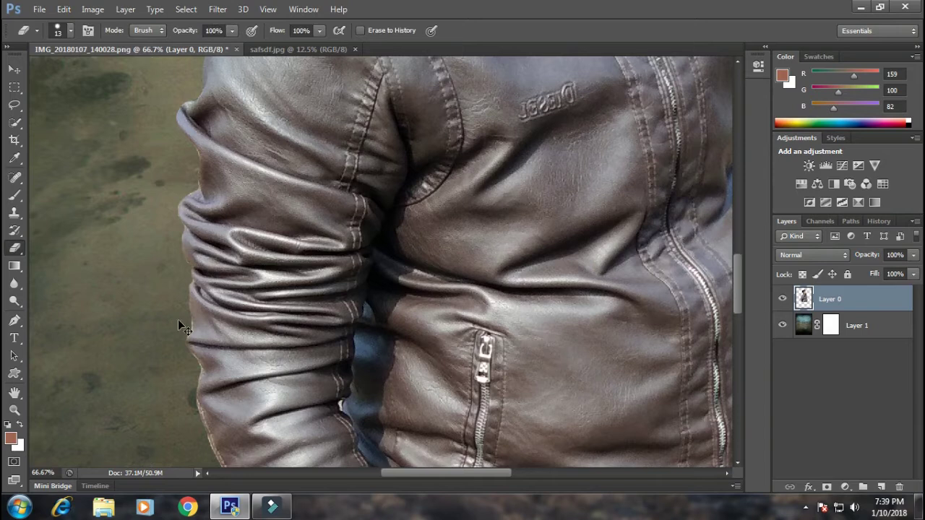
key(ctrl+minus)
key(ctrl+minus)
key(ctrl+minus)
key(ctrl+minus)
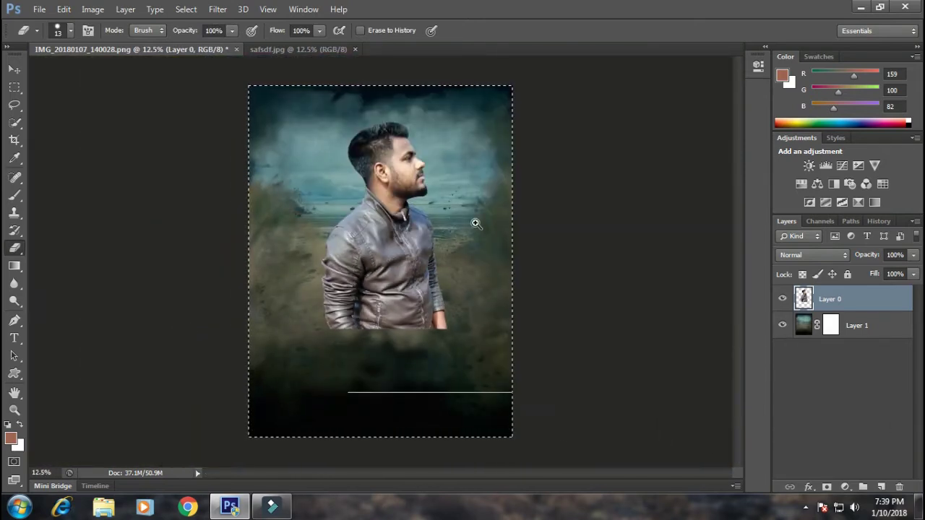
scroll(475, 221, up, 1)
click(827, 487)
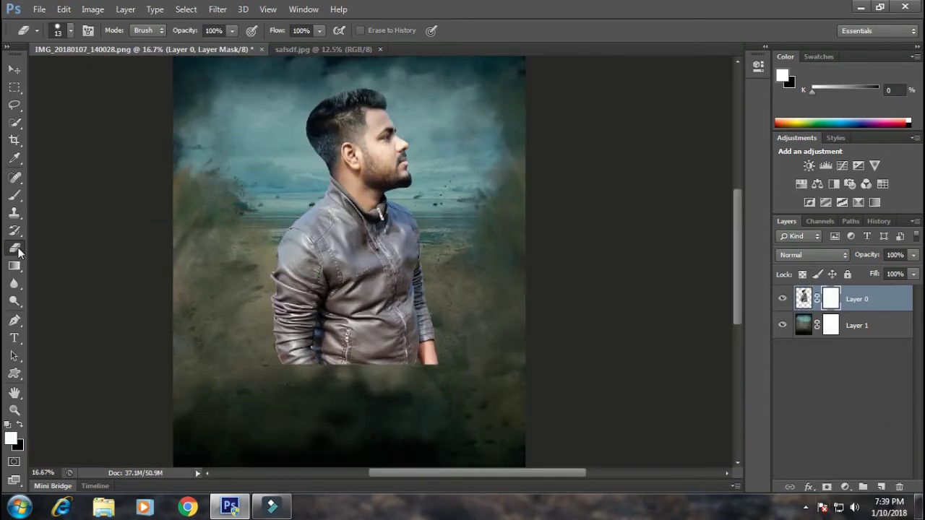
Step: Drag a white-to-black gradient on the mask to fade the lower jacket into the mist
click(14, 265)
drag(358, 369, 358, 287)
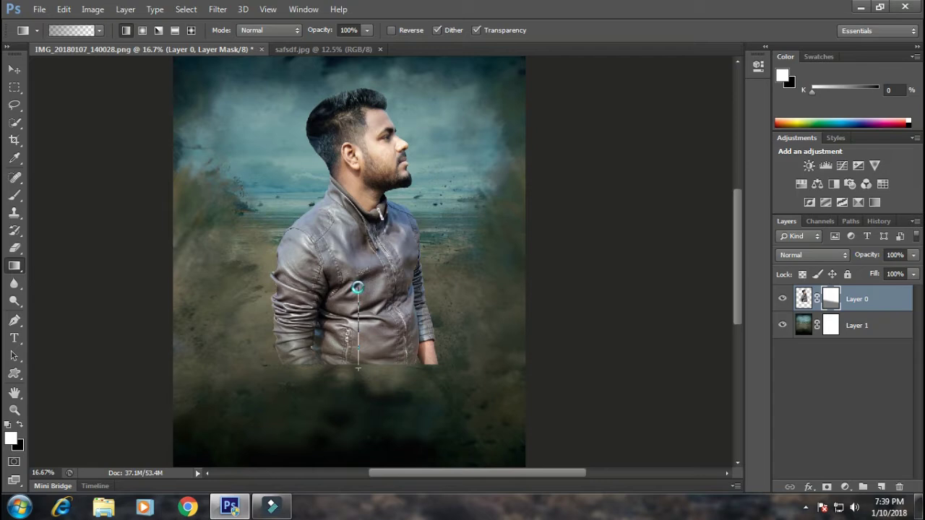
drag(354, 377, 355, 377)
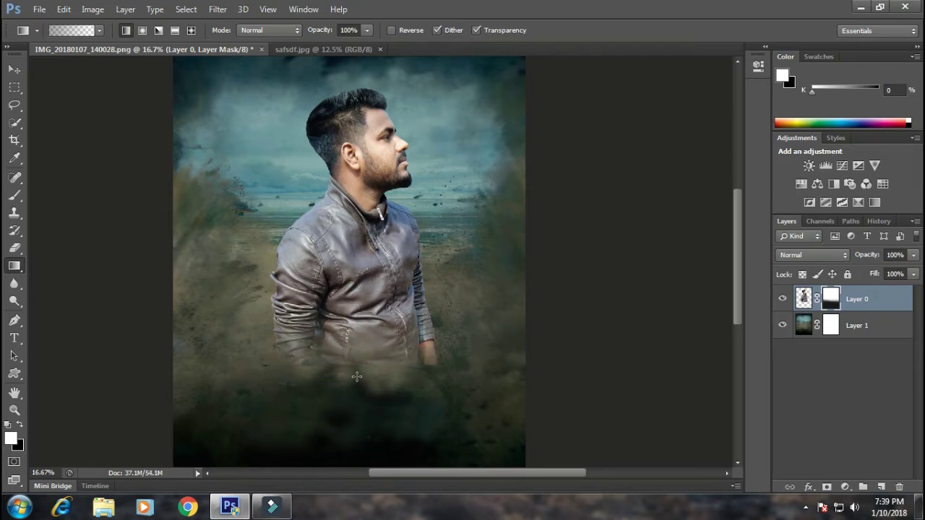
drag(362, 257, 376, 381)
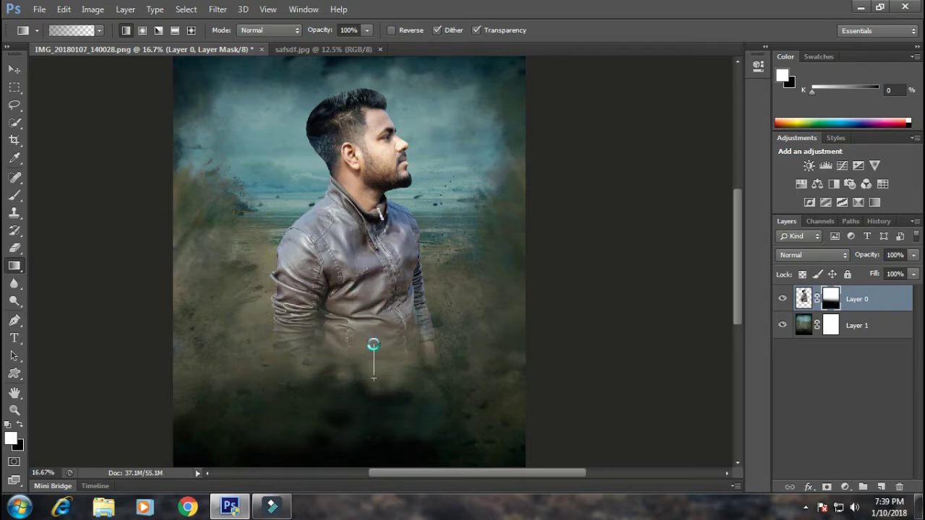
key(ctrl+minus)
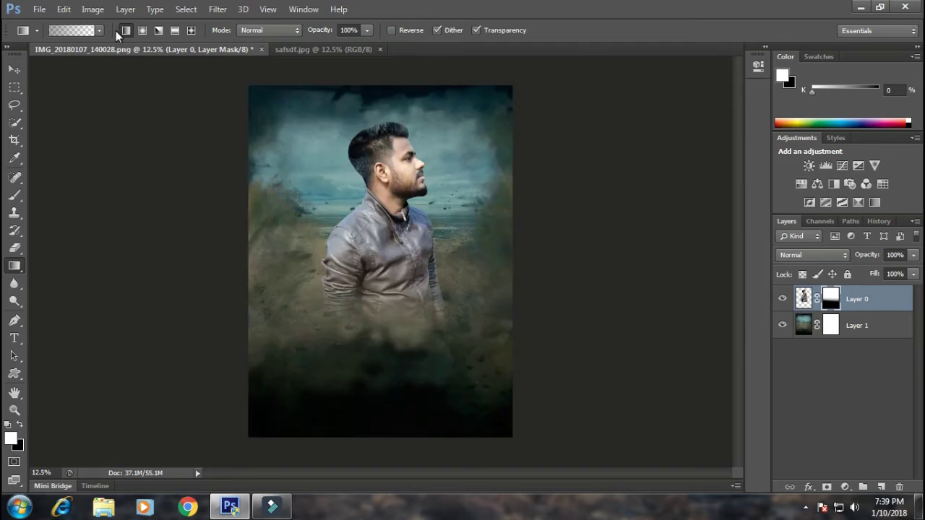
drag(284, 47, 302, 88)
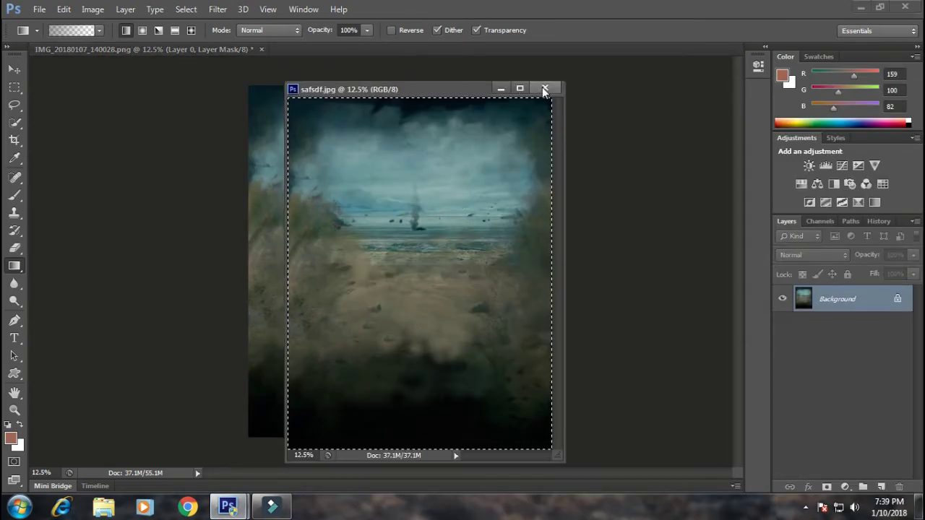
Step: Close safsdf, float the composite window, and open the premade_4 storm image
click(553, 89)
drag(162, 49, 178, 63)
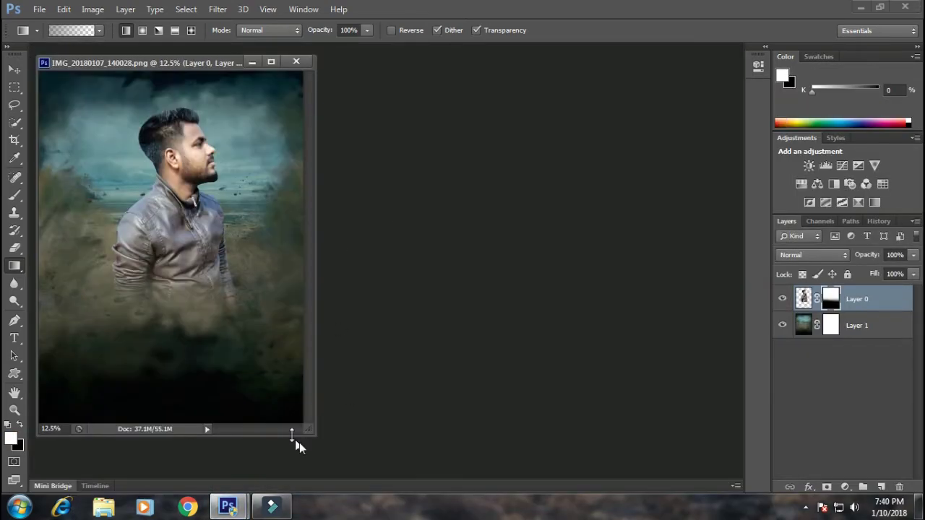
drag(298, 446, 396, 477)
double_click(512, 262)
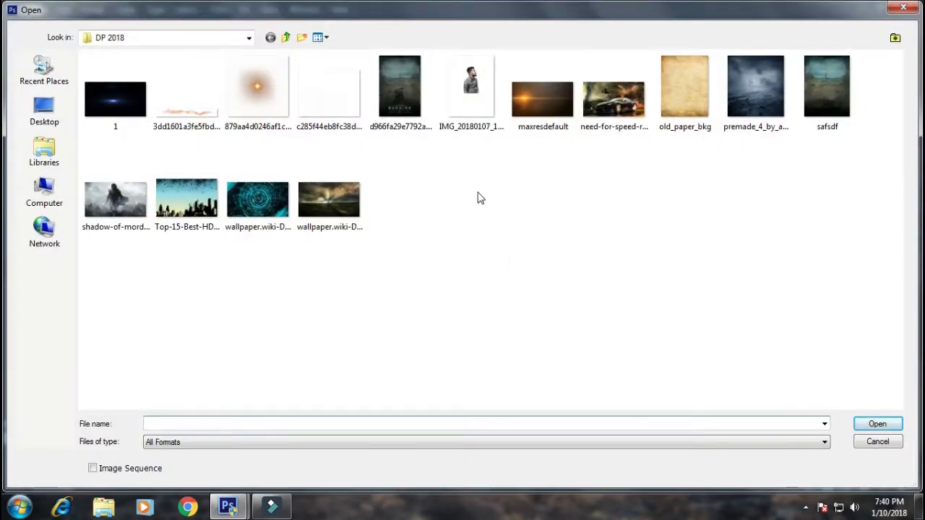
double_click(745, 85)
mouse_move(196, 89)
mouse_down()
mouse_move(445, 150)
mouse_move(437, 133)
mouse_up()
Step: Drag premade_4 into the composite as Layer 2 and stretch it across the full width
click(14, 72)
mouse_move(578, 311)
mouse_down()
mouse_move(260, 331)
mouse_move(154, 327)
mouse_up()
key(ctrl+t)
mouse_move(174, 371)
mouse_down()
mouse_move(322, 421)
mouse_move(341, 441)
mouse_up()
drag(208, 271, 208, 239)
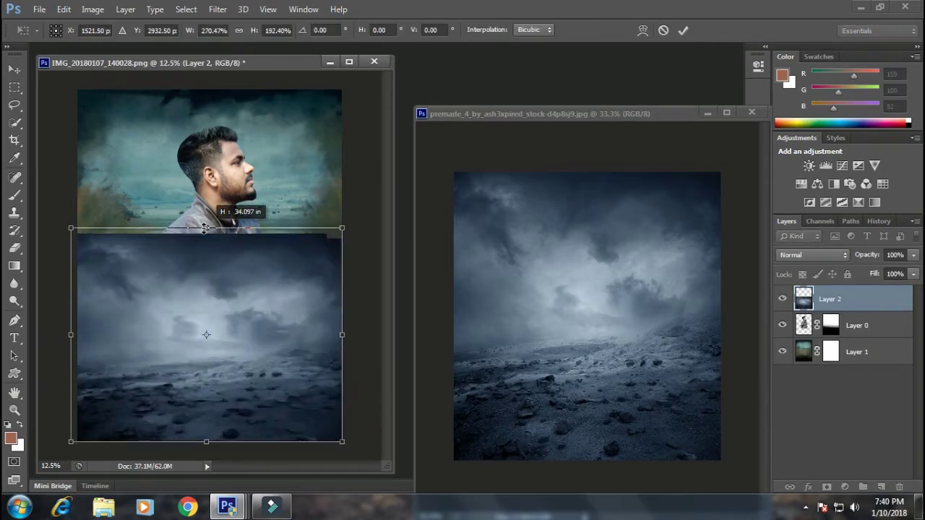
key(Return)
Step: Mask Layer 2 and drag a vertical gradient from the chest down to blend rocks into the torso
click(828, 486)
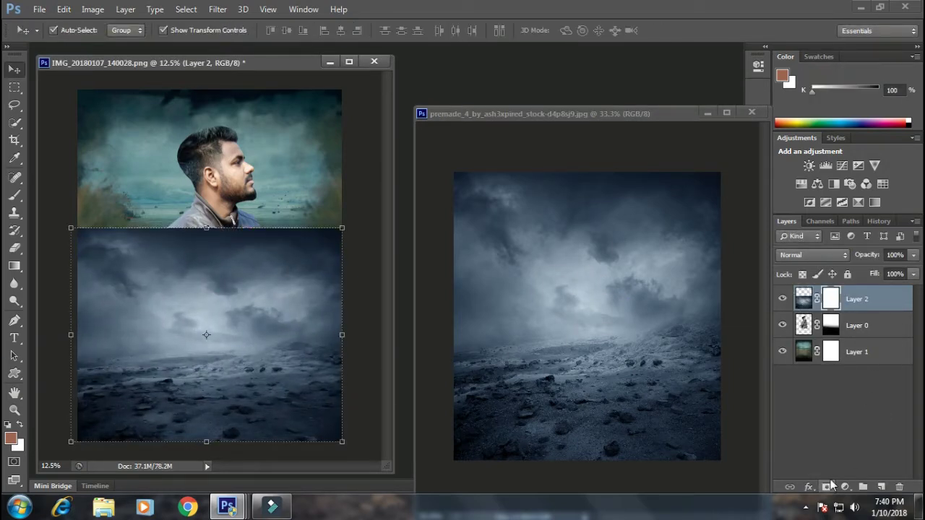
click(15, 268)
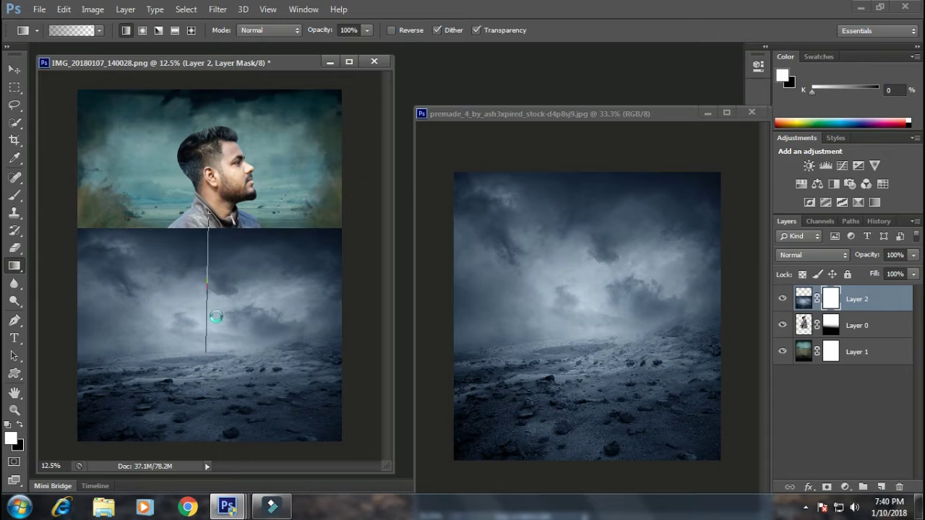
drag(207, 211, 208, 353)
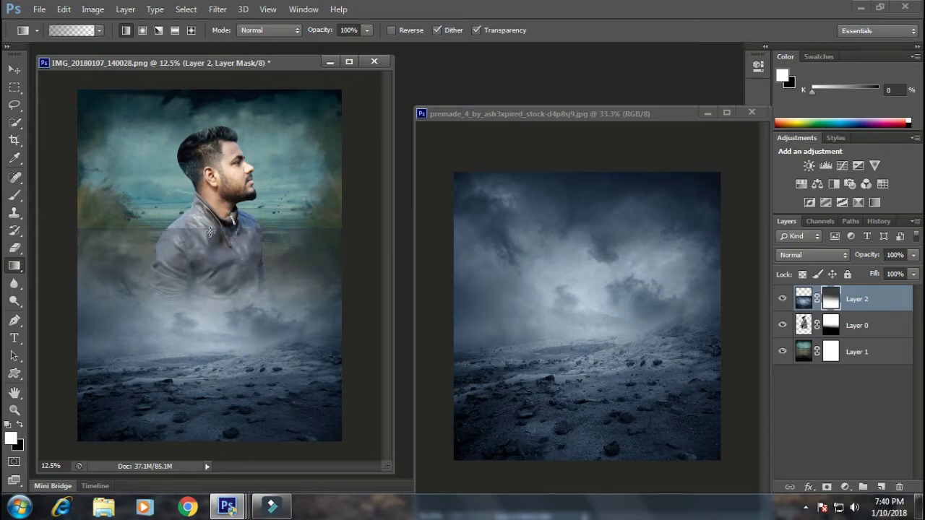
drag(209, 209, 198, 347)
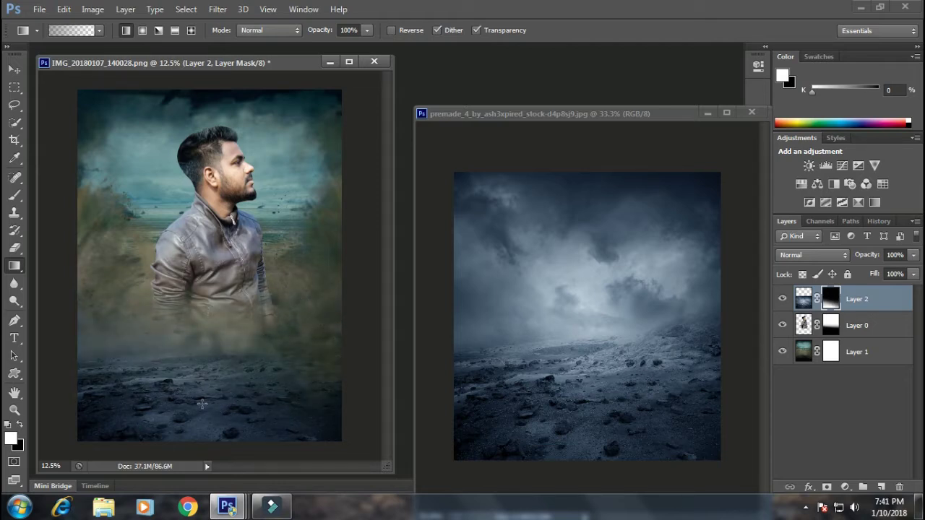
Step: Apply Hue/Saturation to Layer 2 with Hue -103 and Saturation -38
click(804, 299)
key(ctrl+u)
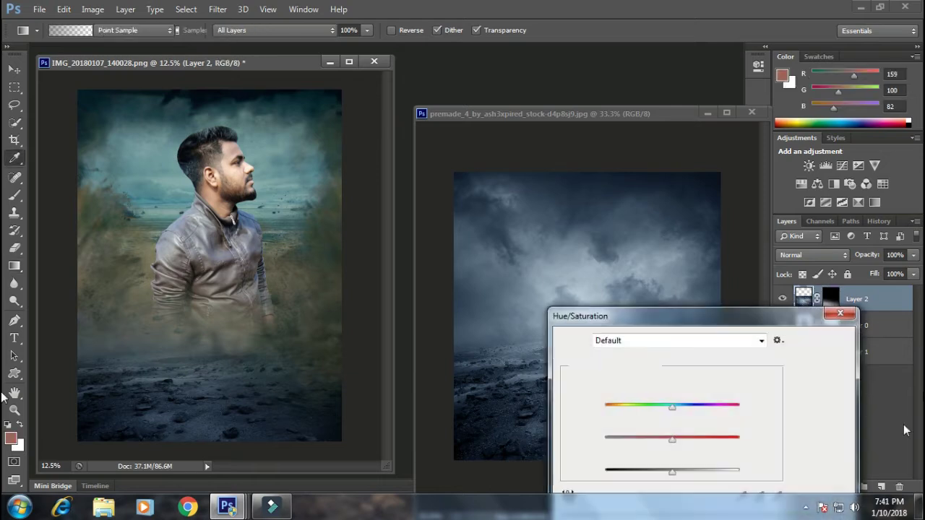
drag(672, 406, 657, 406)
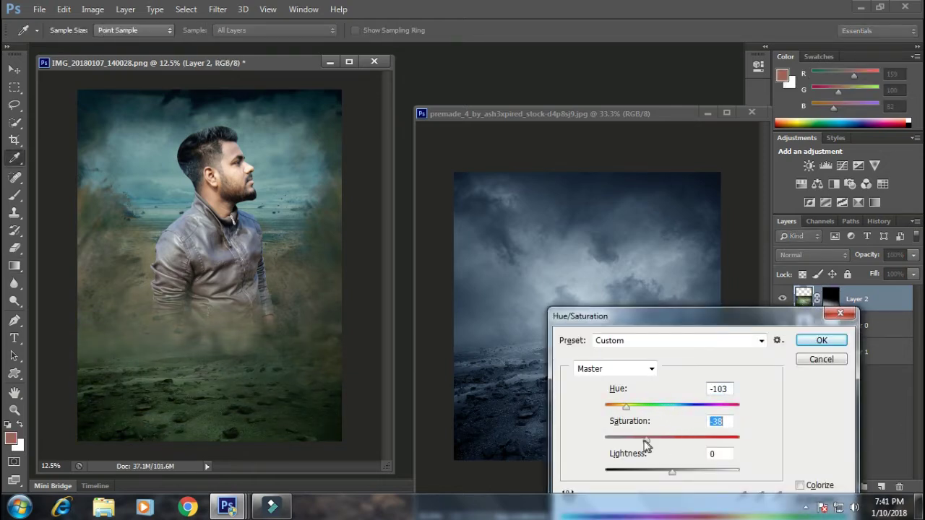
click(819, 341)
Step: Move the tinted rocky layer slightly upward
key(v)
mouse_move(201, 393)
mouse_down()
mouse_move(209, 376)
mouse_move(205, 383)
mouse_up()
key(ctrl+t)
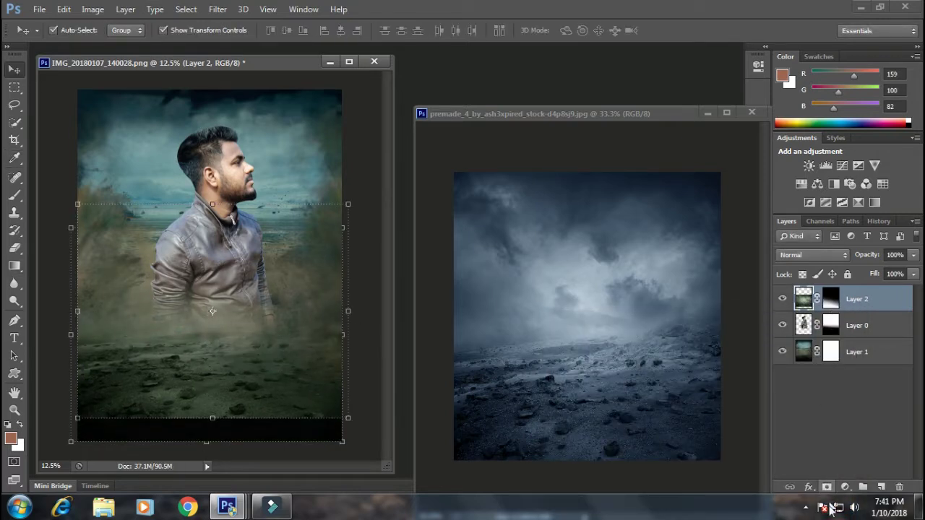
Step: Commit the transform and drag gradients on Layer 2's mask to darken the ground above the bottom strip
key(Return)
click(14, 266)
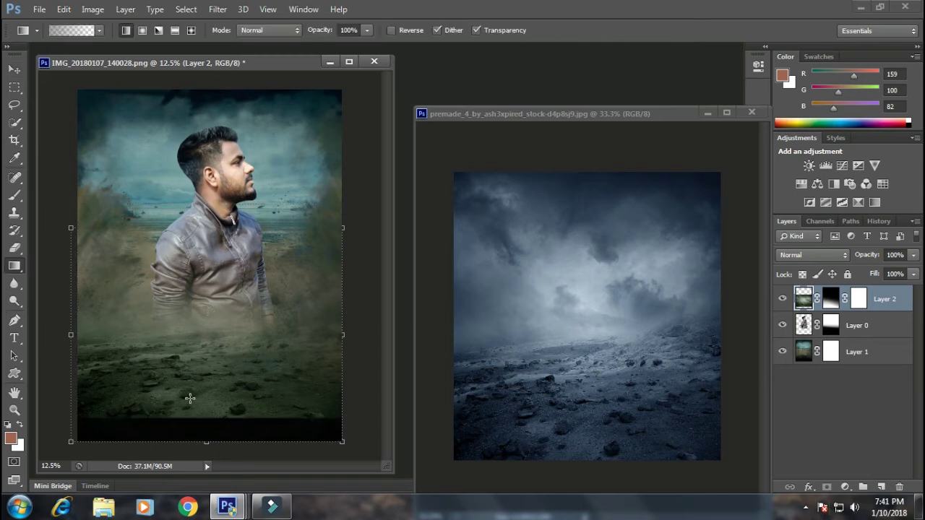
drag(200, 393, 200, 393)
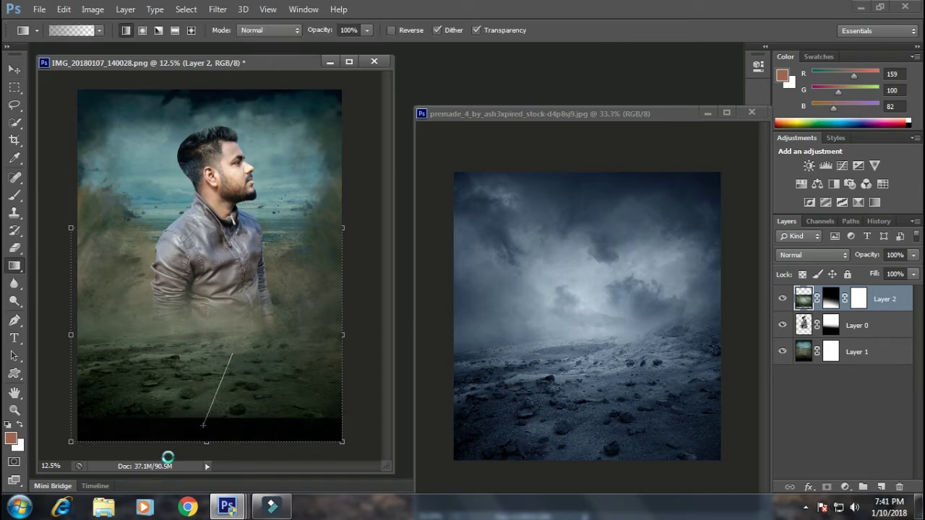
drag(172, 442, 192, 434)
drag(227, 364, 194, 412)
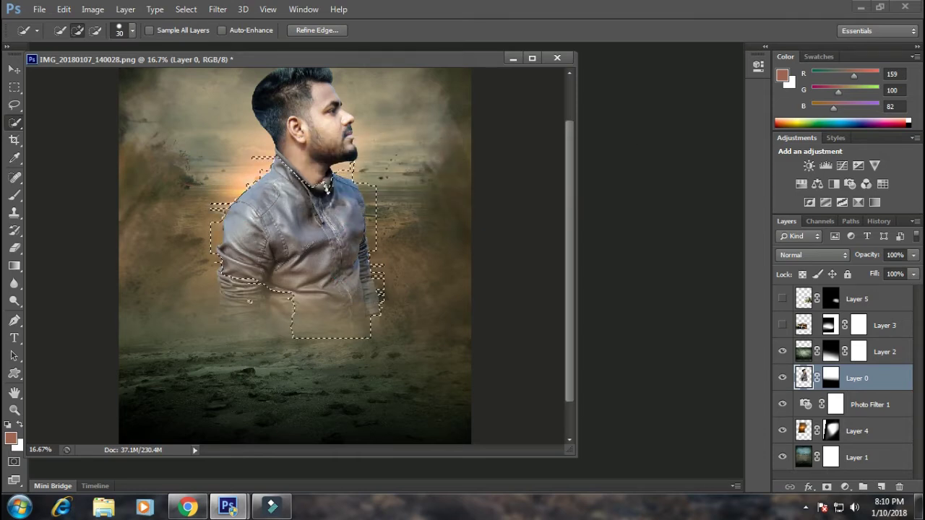
Step: Refine the jacket selection, darken it with a Curves point from 134 to 106, and apply Smart Sharpen
drag(228, 302, 244, 300)
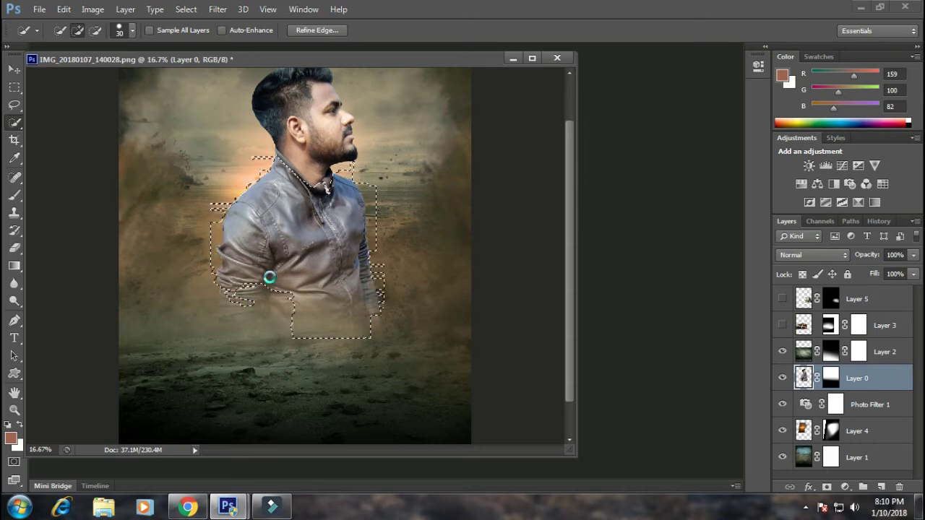
click(297, 177)
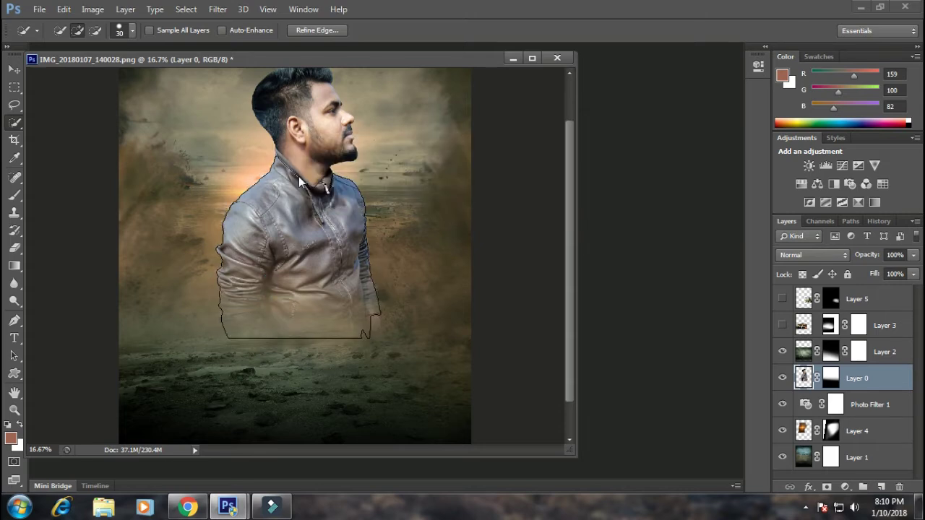
key(ctrl+m)
drag(759, 230, 758, 248)
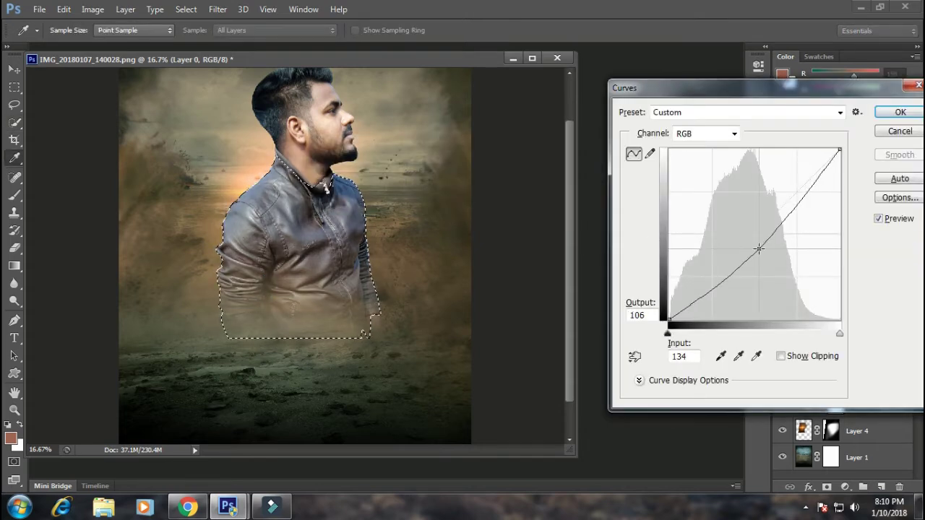
click(899, 112)
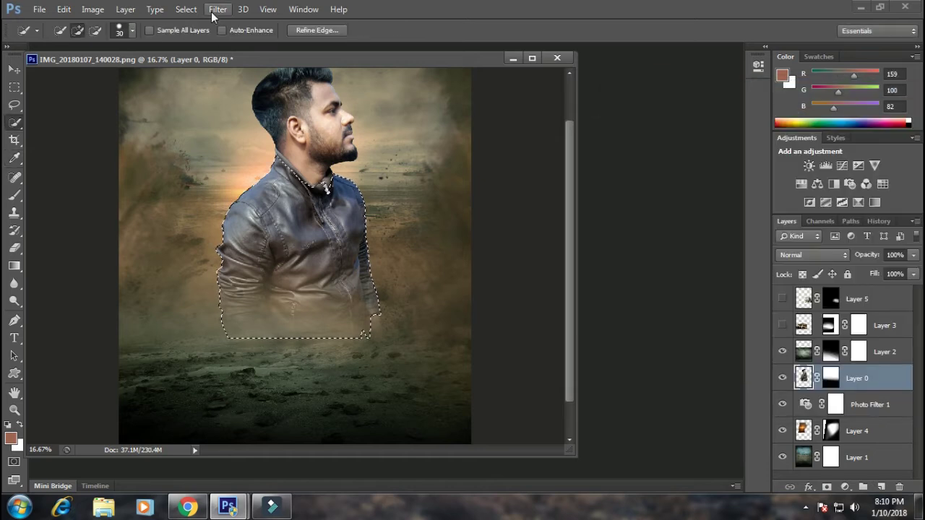
click(218, 9)
click(405, 249)
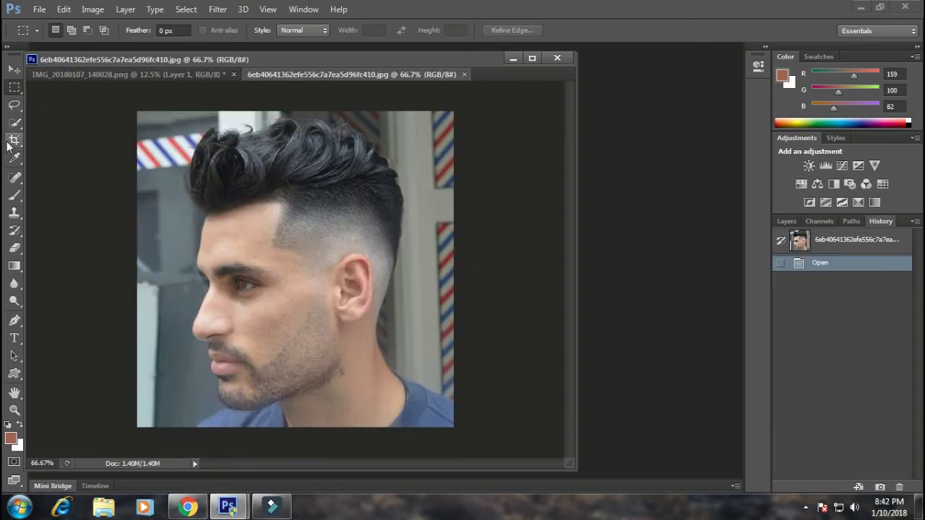
Step: Lasso the hair in the barber photo, drag it into the composite, and close the barber photo
click(15, 105)
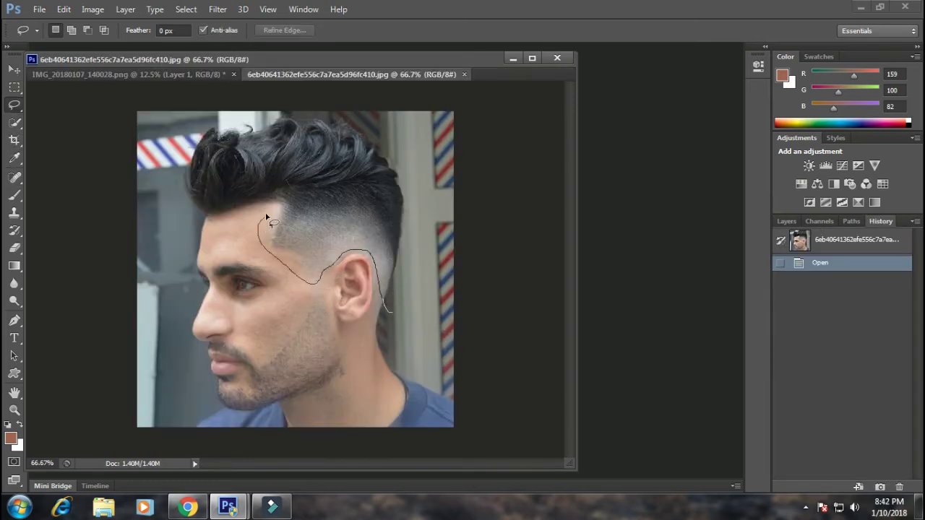
drag(393, 313, 396, 297)
key(v)
mouse_move(351, 74)
mouse_down()
mouse_move(574, 152)
mouse_move(343, 186)
mouse_up()
drag(816, 133, 618, 187)
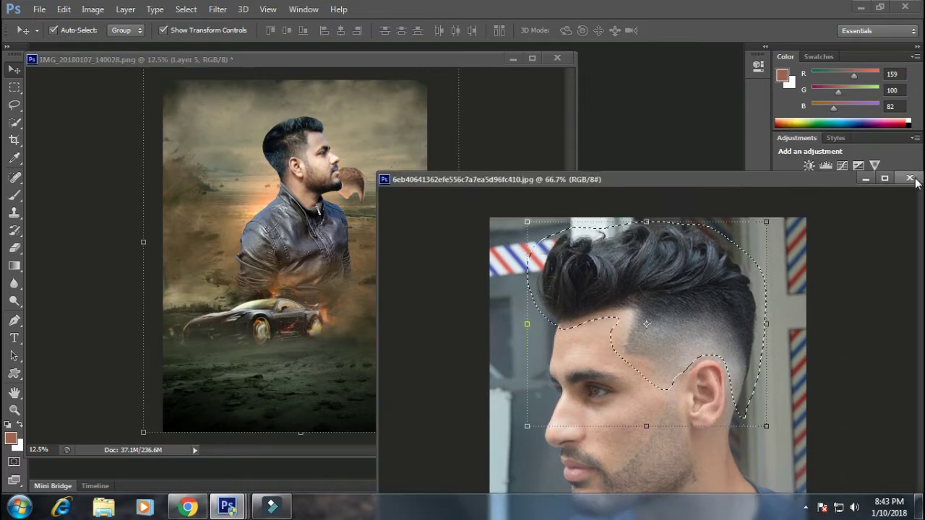
key(ctrl+w)
key(ctrl+plus)
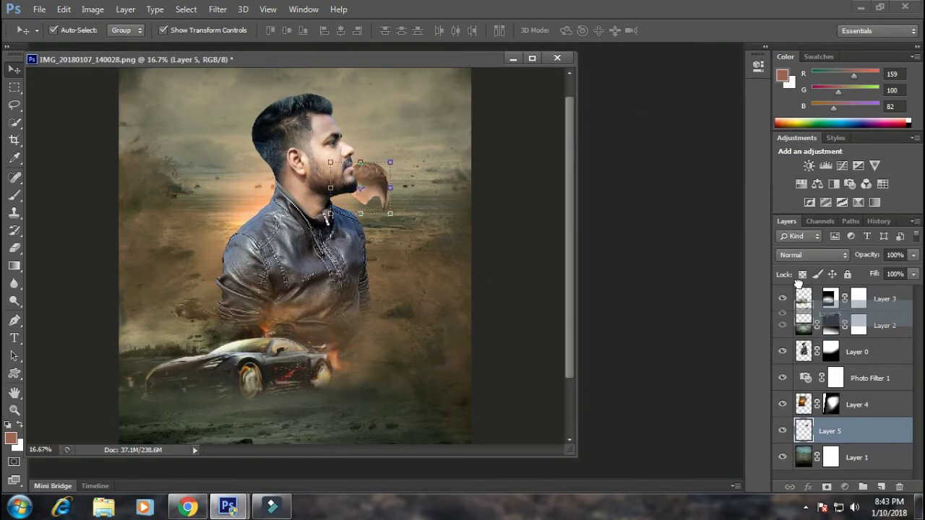
Step: Move the hair layer to the top, then flip, scale and rotate it onto the man's head
drag(804, 429, 804, 291)
drag(361, 186, 275, 118)
key(ctrl+plus)
key(ctrl+plus)
drag(379, 207, 119, 207)
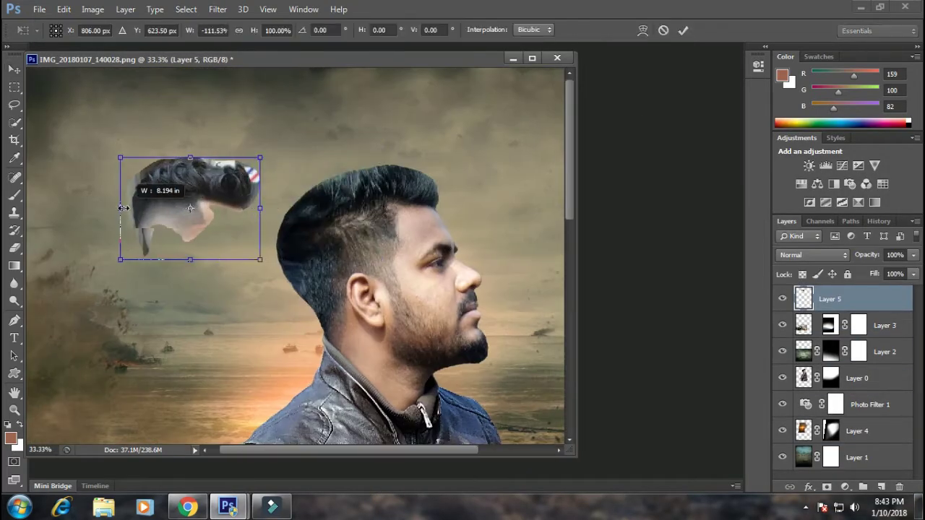
drag(190, 154, 192, 78)
drag(268, 264, 217, 289)
mouse_move(238, 128)
mouse_down()
mouse_move(397, 195)
mouse_move(405, 189)
mouse_up()
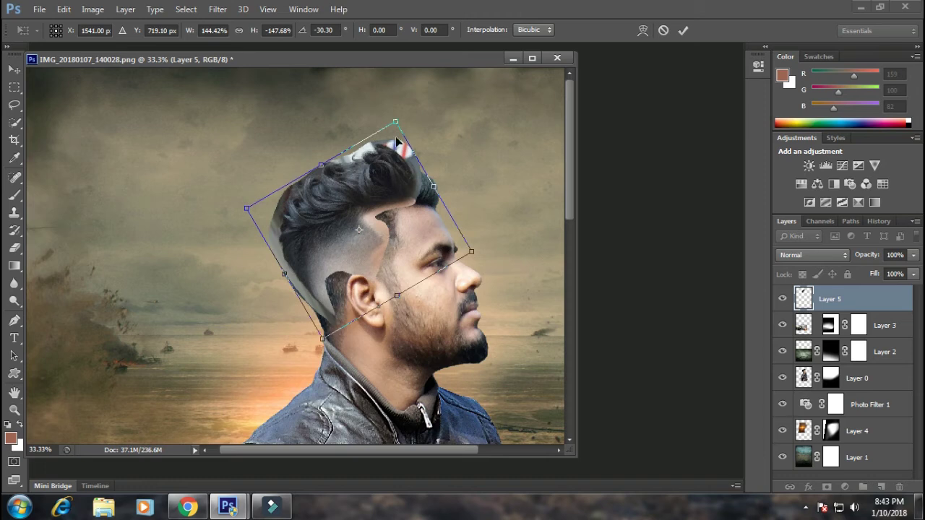
drag(403, 124, 414, 107)
drag(263, 214, 240, 202)
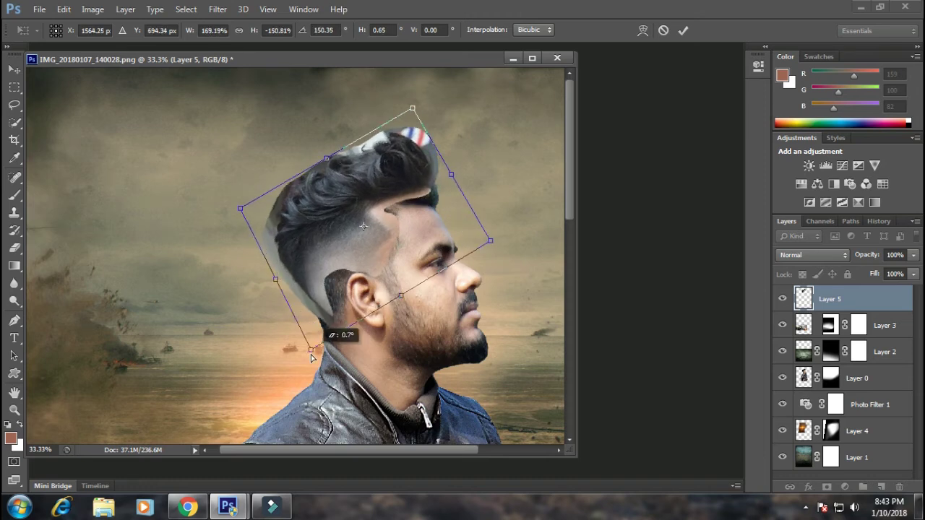
drag(317, 340, 308, 354)
drag(453, 180, 466, 185)
drag(413, 108, 424, 105)
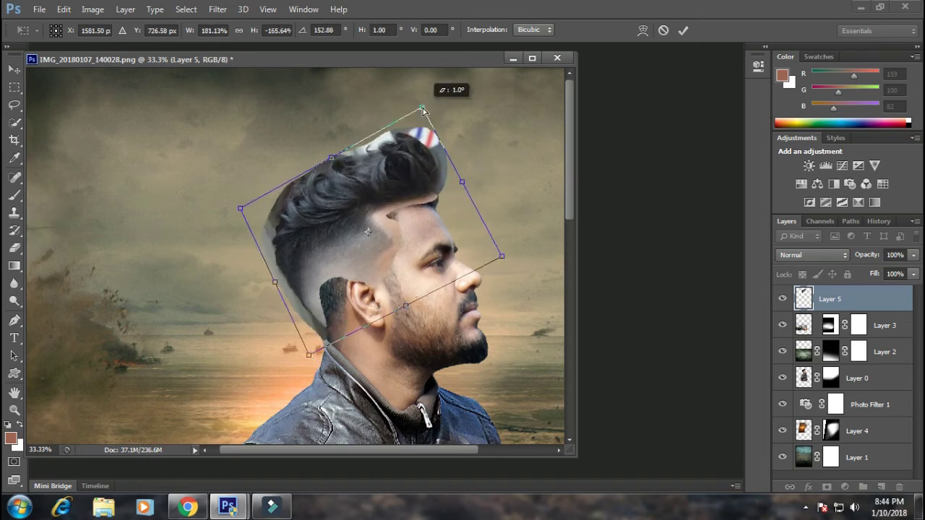
drag(431, 154, 416, 188)
key(Return)
Step: Align the hair to the head at 50% and 70% opacity, then restore 100% opacity
key(ctrl+minus)
key(ctrl+minus)
key(5)
key(ctrl+plus)
key(ctrl+plus)
drag(400, 330, 371, 367)
key(ctrl+plus)
mouse_move(396, 182)
mouse_down()
mouse_move(403, 184)
mouse_move(378, 224)
mouse_up()
key(7)
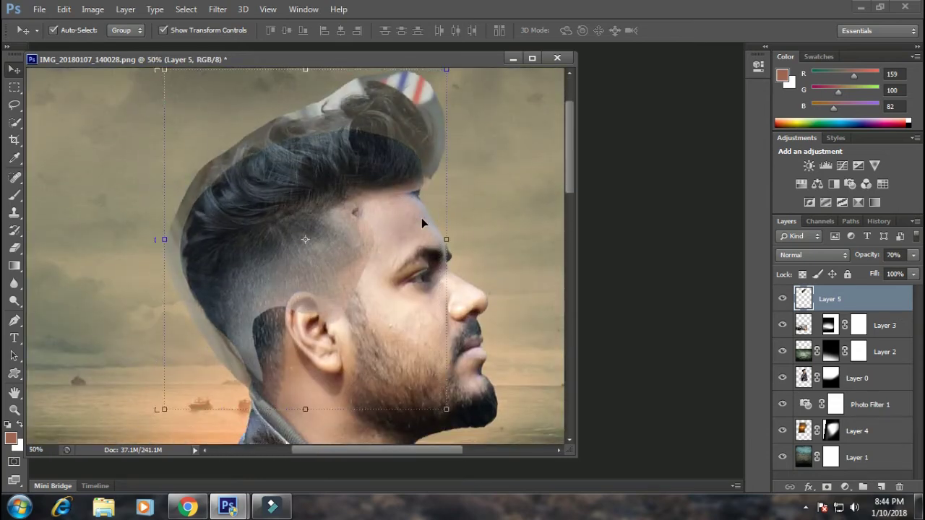
drag(275, 287, 273, 272)
key(ctrl+minus)
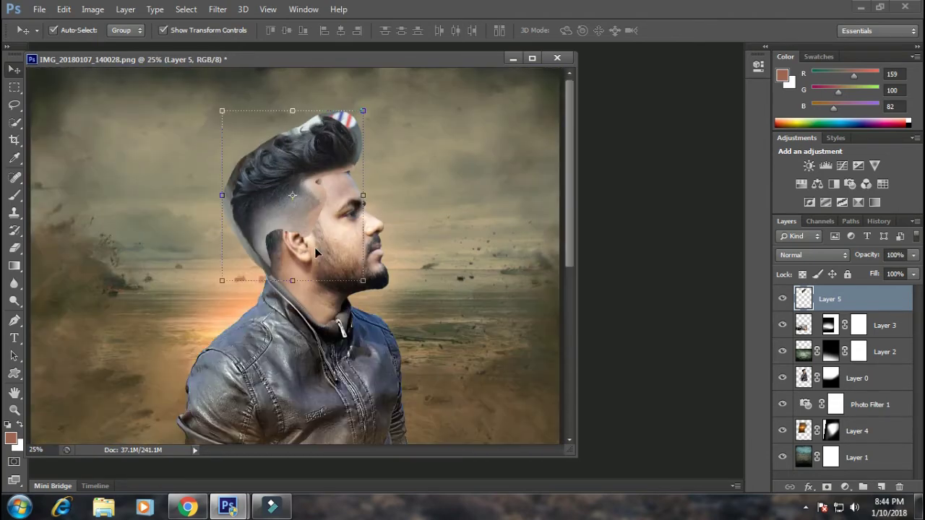
key(0)
Step: Fine-tune the hair's position, width and rotation with another free transform
key(ctrl+t)
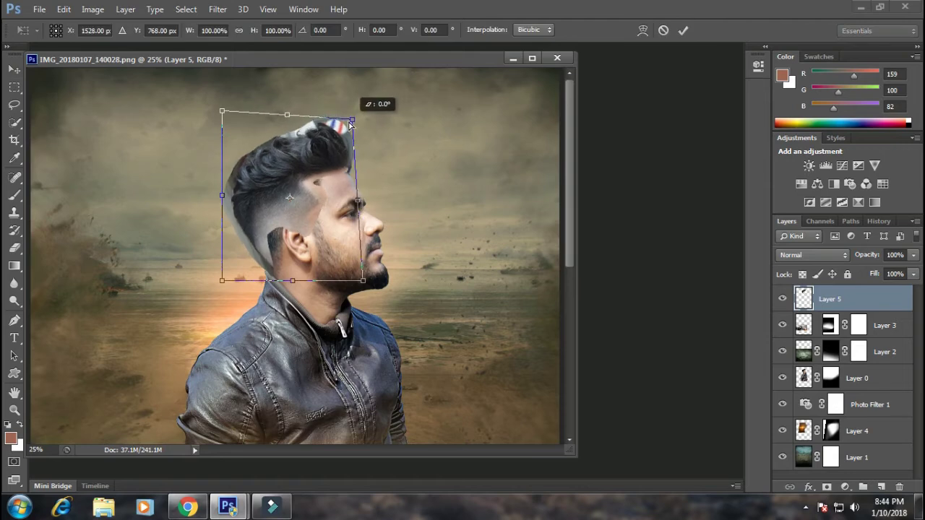
drag(350, 227, 348, 227)
drag(366, 287, 370, 287)
drag(221, 116, 215, 119)
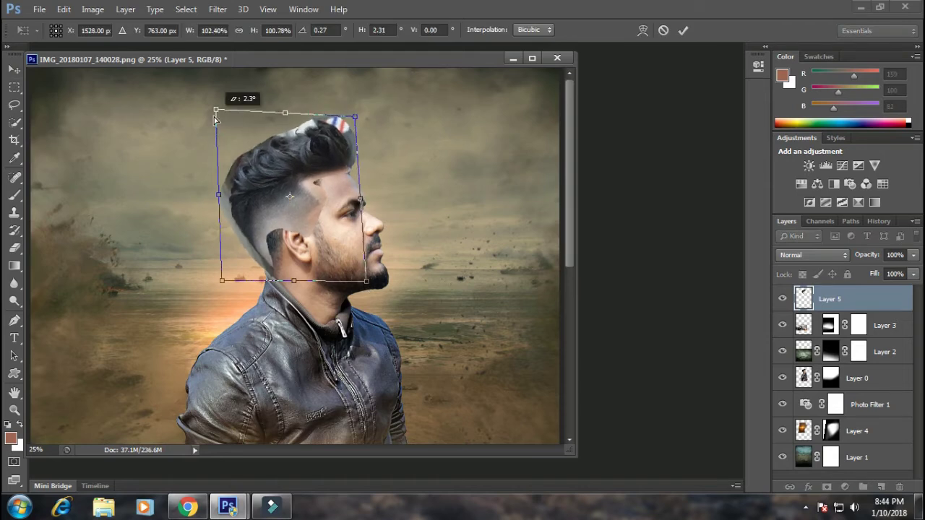
drag(340, 116, 352, 112)
key(Return)
right_click(847, 302)
click(612, 69)
click(733, 131)
click(723, 164)
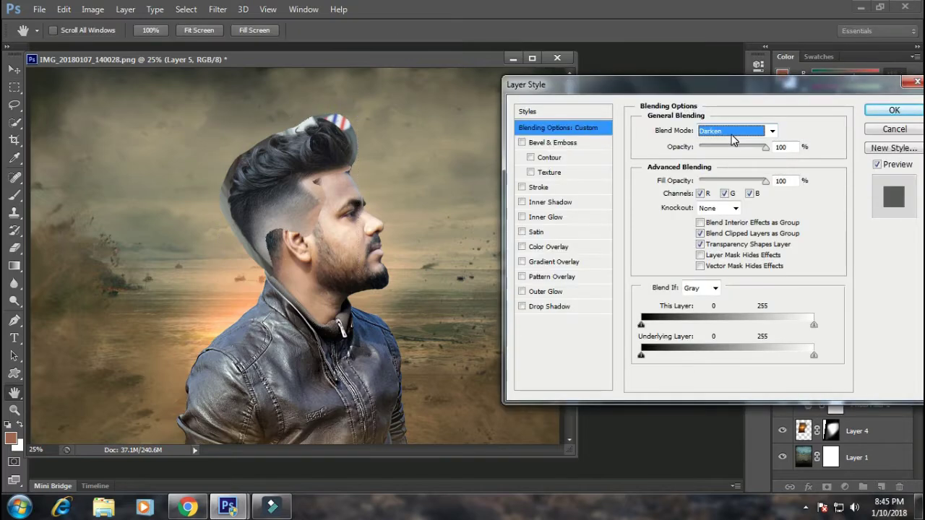
key(Down)
key(Down)
key(Down)
key(Down)
key(Down)
key(Down)
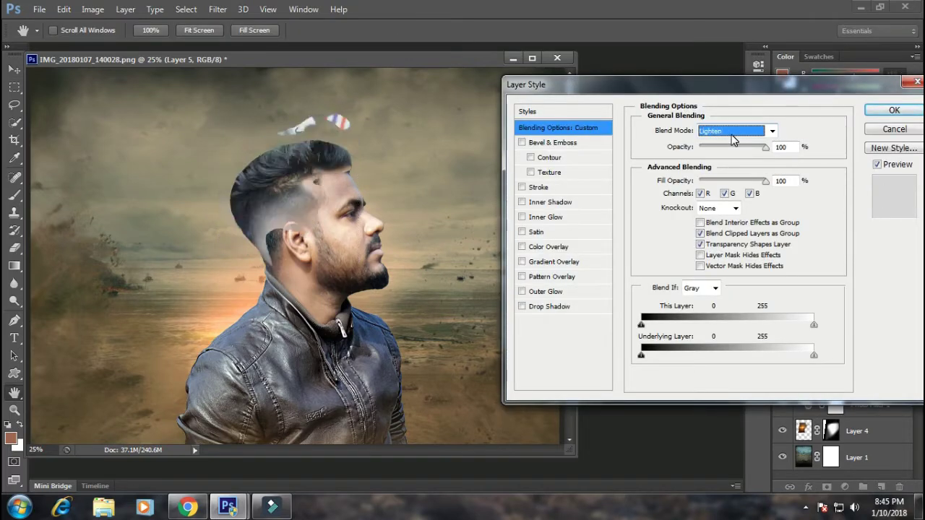
key(Down)
key(Down)
key(Down)
key(Down)
key(Down)
key(Down)
key(Down)
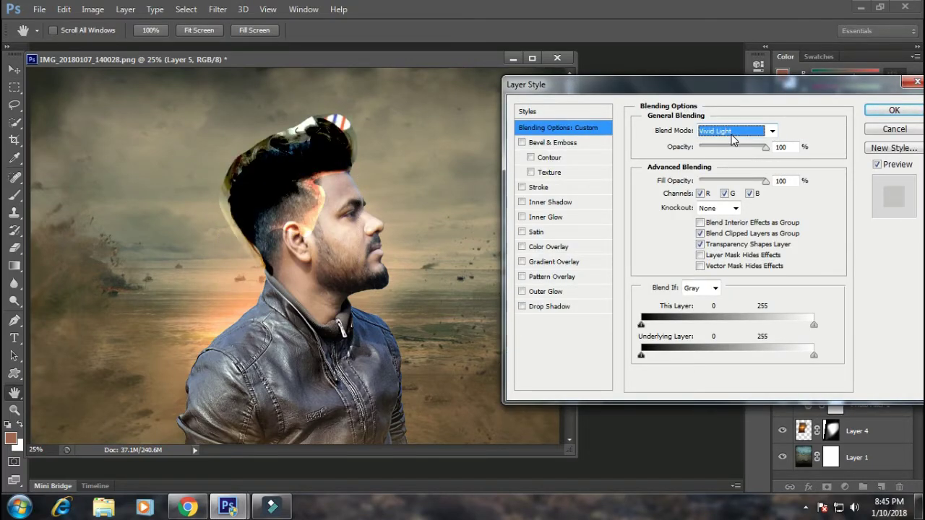
key(Down)
key(Down)
key(Down)
key(Down)
key(Down)
key(Down)
key(Down)
key(Down)
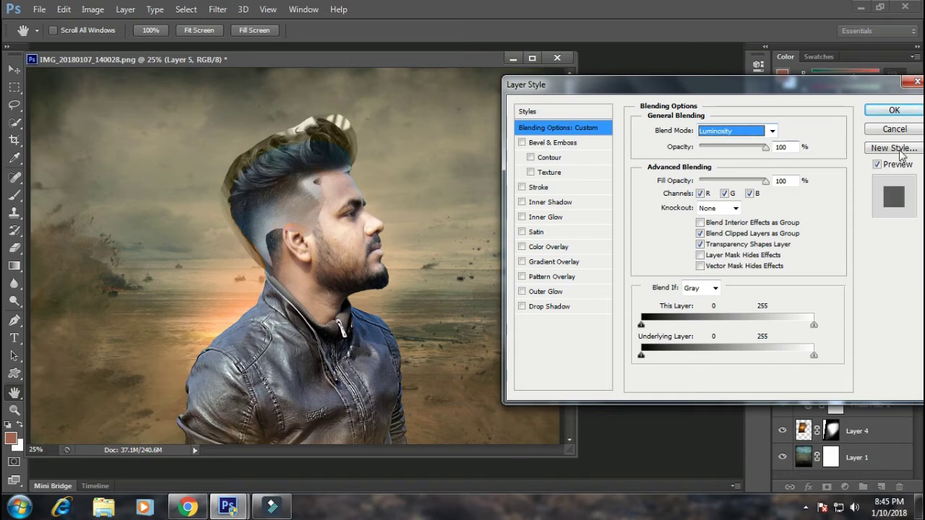
click(894, 128)
scroll(223, 176, up, 2)
scroll(223, 176, up, 2)
Step: Hide the pasted hair layer and target Layer 0 for erasing
scroll(223, 176, down, 1)
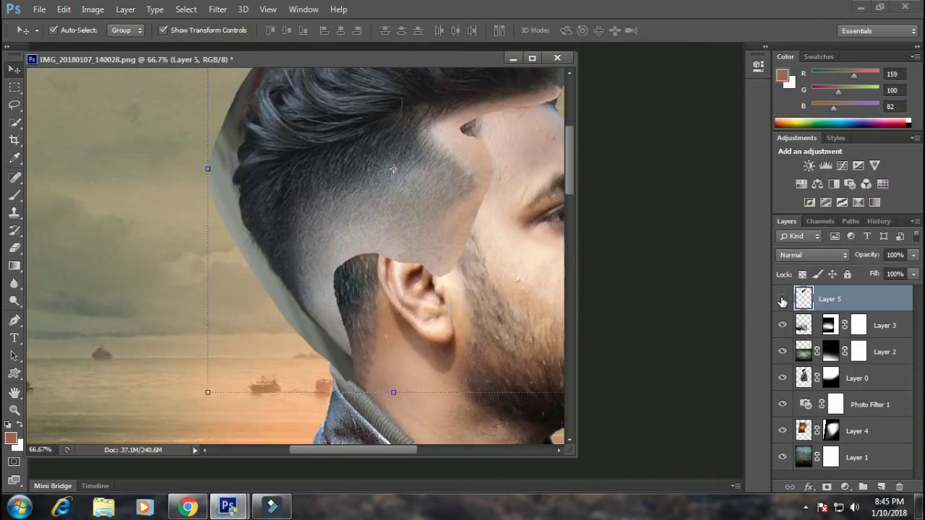
click(782, 298)
key(ctrl+minus)
key(e)
click(284, 273)
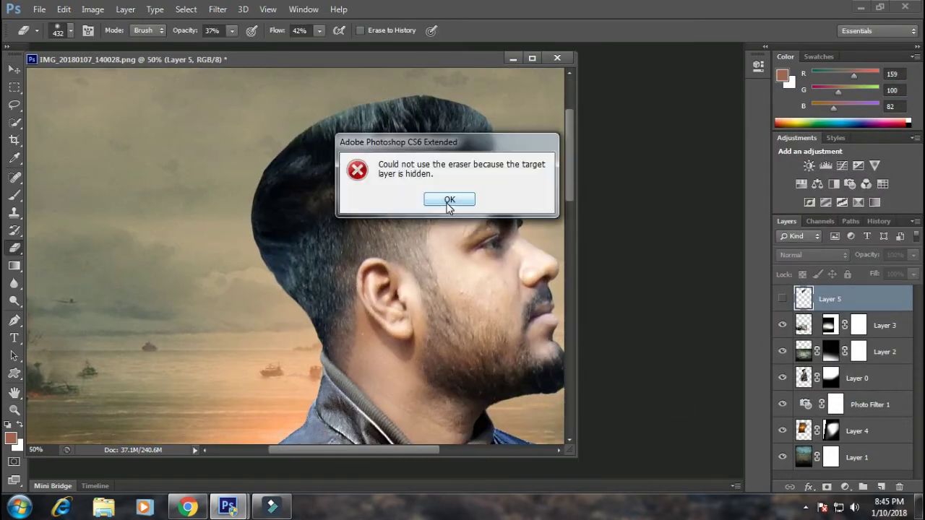
click(436, 199)
click(804, 378)
Step: Erase the top of the man's original hair on Layer 0 with a 68 px eraser at 100% opacity and flow
right_click(254, 276)
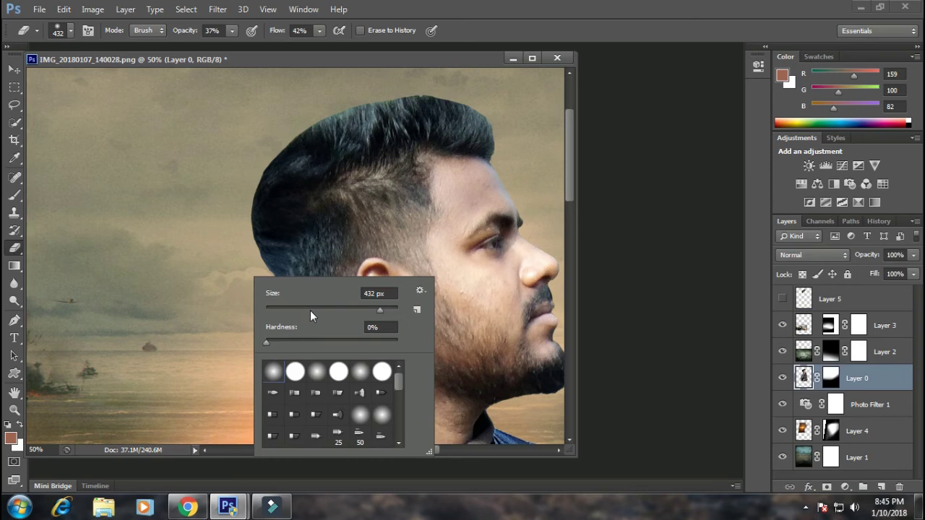
drag(310, 310, 278, 310)
key(0)
key(shift+0)
right_click(271, 228)
key(Escape)
mouse_move(280, 230)
mouse_down()
mouse_move(494, 137)
mouse_move(413, 113)
mouse_move(259, 210)
mouse_up()
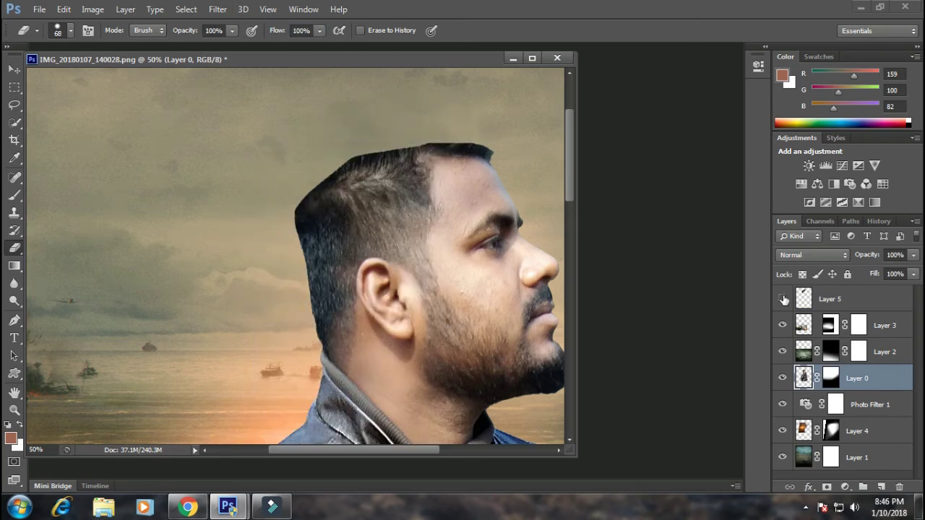
Step: Show hair Layer 5 and erase its faded side and the hood-ear patch with a 164 px eraser
click(782, 298)
right_click(352, 273)
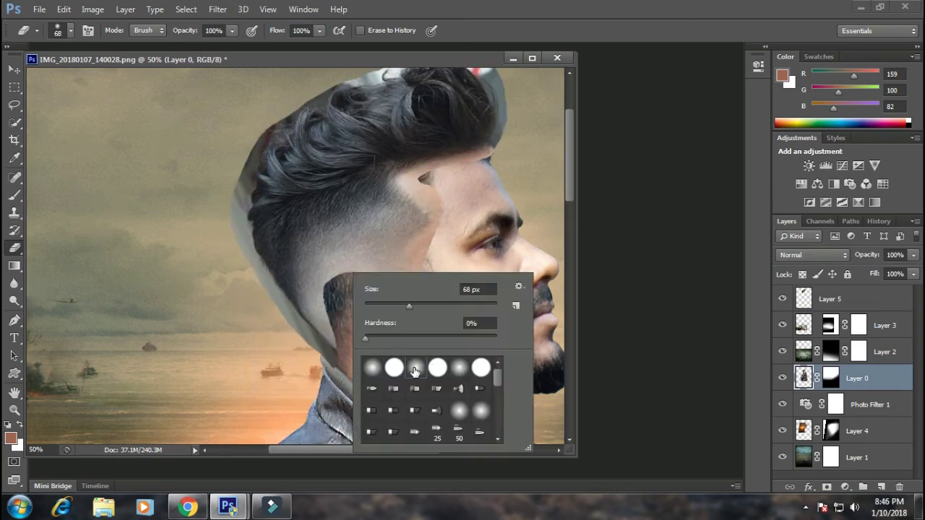
click(831, 298)
right_click(382, 238)
text(164)
key(Return)
mouse_move(418, 195)
mouse_down()
mouse_move(376, 232)
mouse_move(361, 267)
mouse_move(331, 246)
mouse_up()
mouse_move(357, 344)
mouse_down()
mouse_move(349, 333)
mouse_move(442, 256)
mouse_up()
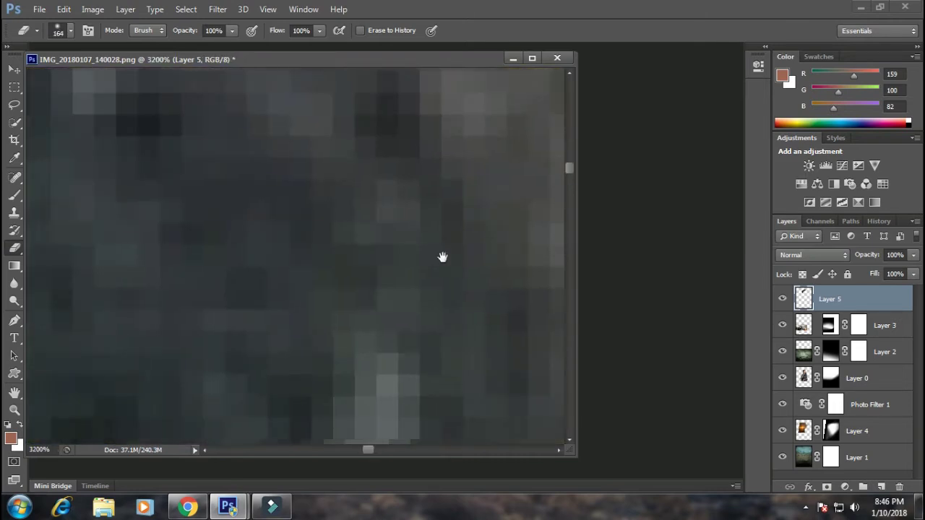
Step: Hide the hair layer to compare, then revert the last eraser strokes in History
scroll(442, 256, down, 5)
scroll(442, 256, down, 2)
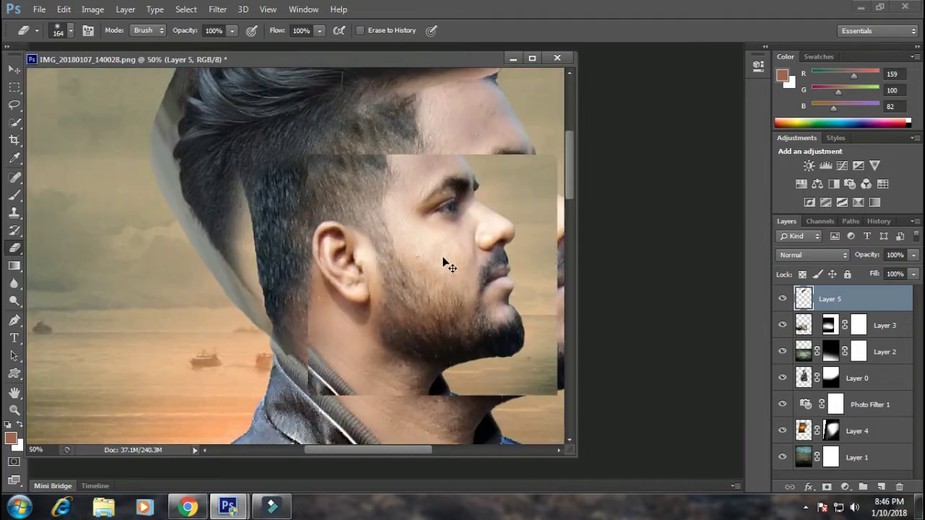
scroll(442, 257, down, 2)
scroll(442, 256, down, 2)
scroll(378, 354, up, 4)
scroll(378, 354, up, 1)
click(782, 299)
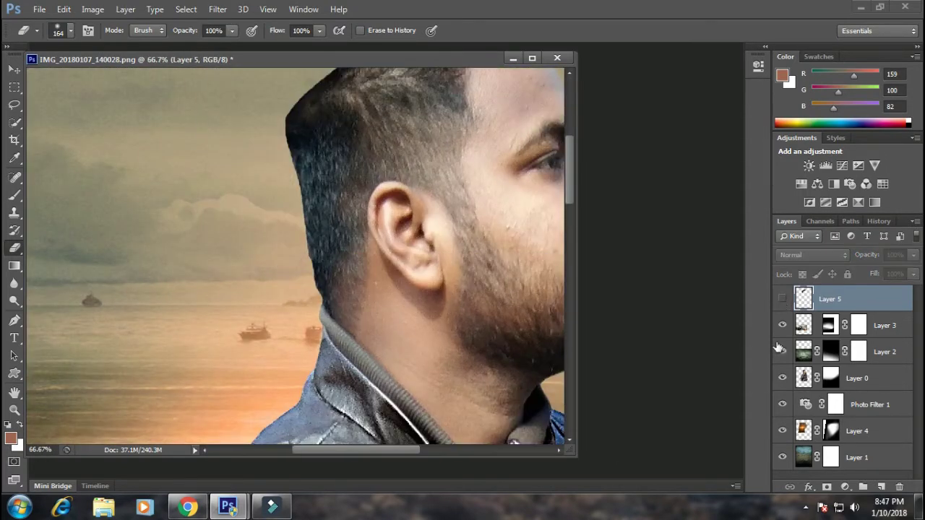
click(879, 221)
click(822, 391)
click(821, 351)
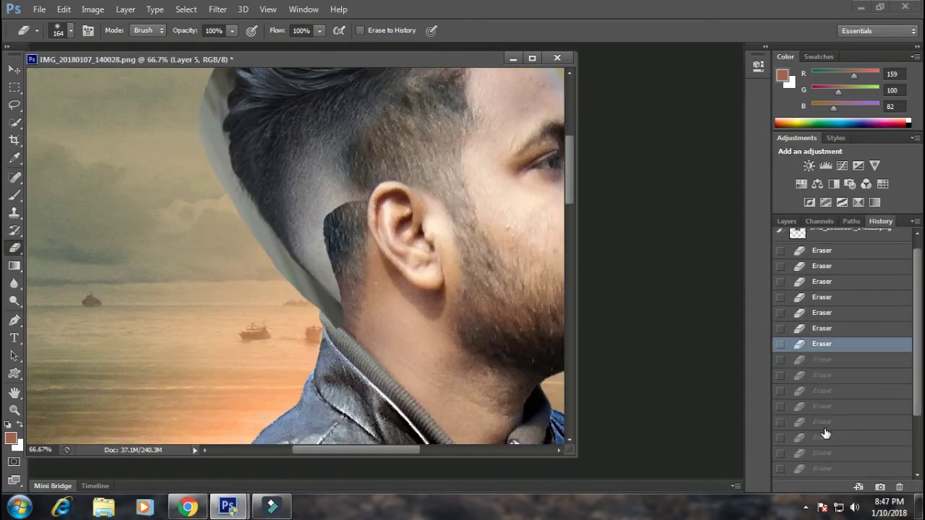
click(822, 422)
click(822, 452)
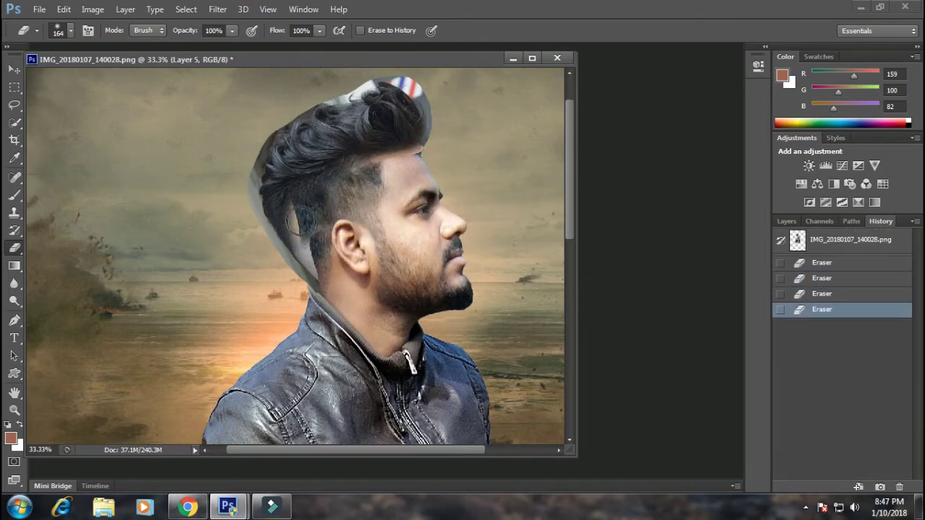
Step: Paint the original face detail back onto Layer 0 with the History Brush and open Liquify
click(786, 221)
click(860, 377)
key(y)
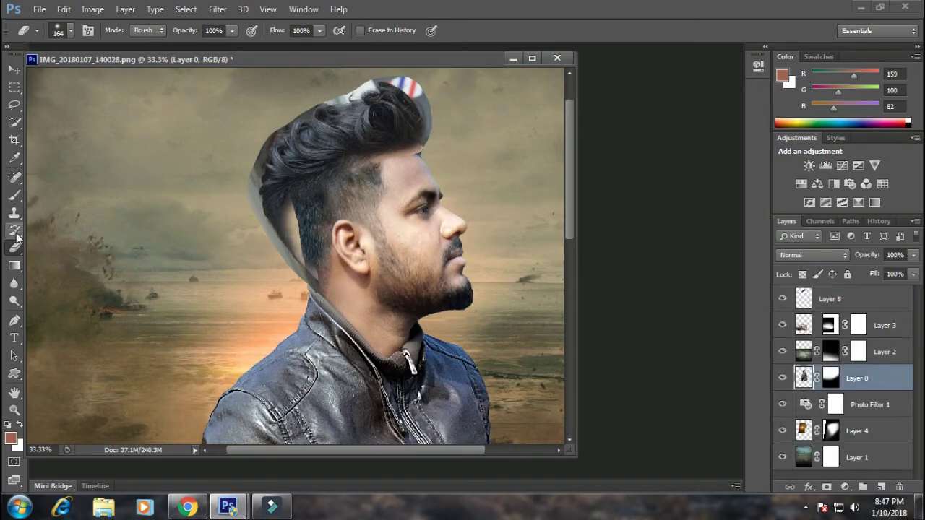
drag(298, 238, 415, 228)
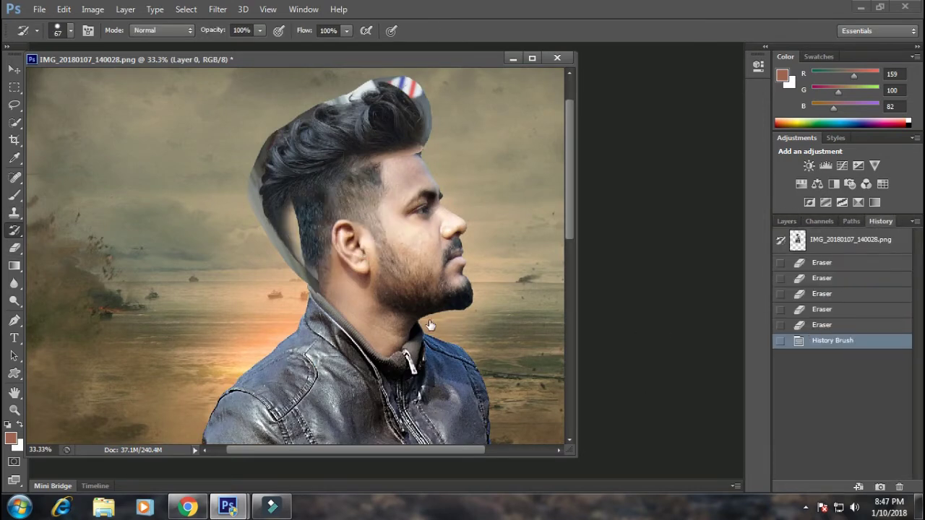
click(798, 380)
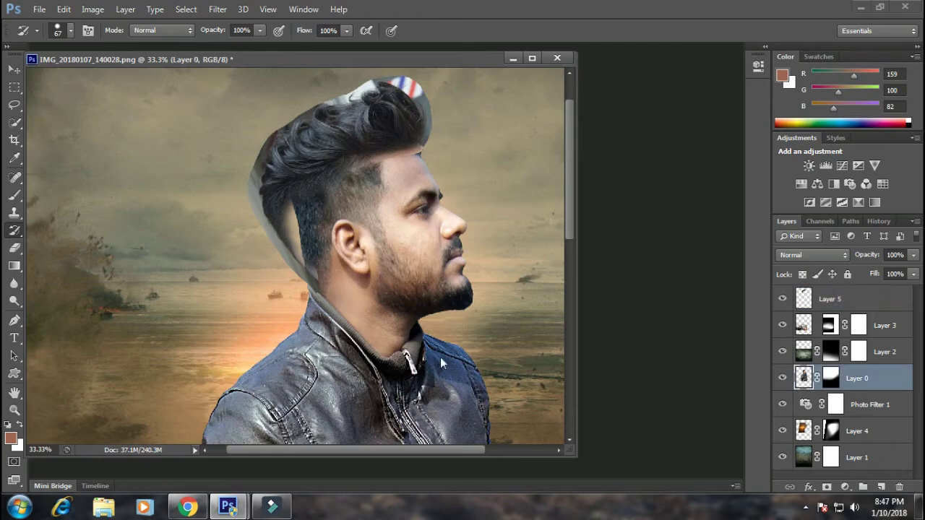
key(shift+ctrl+x)
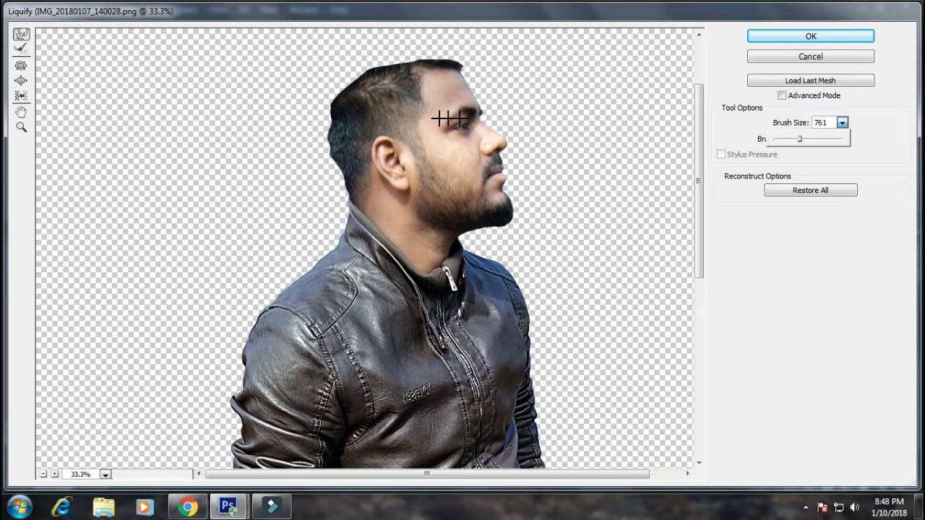
Step: Forward-warp the back of the man's hair outward and apply the Liquify result
drag(329, 122, 321, 115)
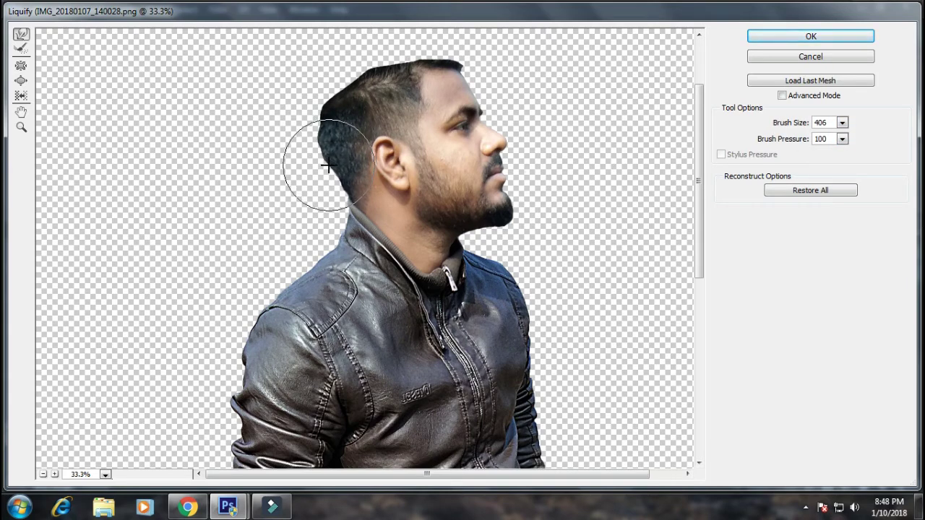
click(774, 35)
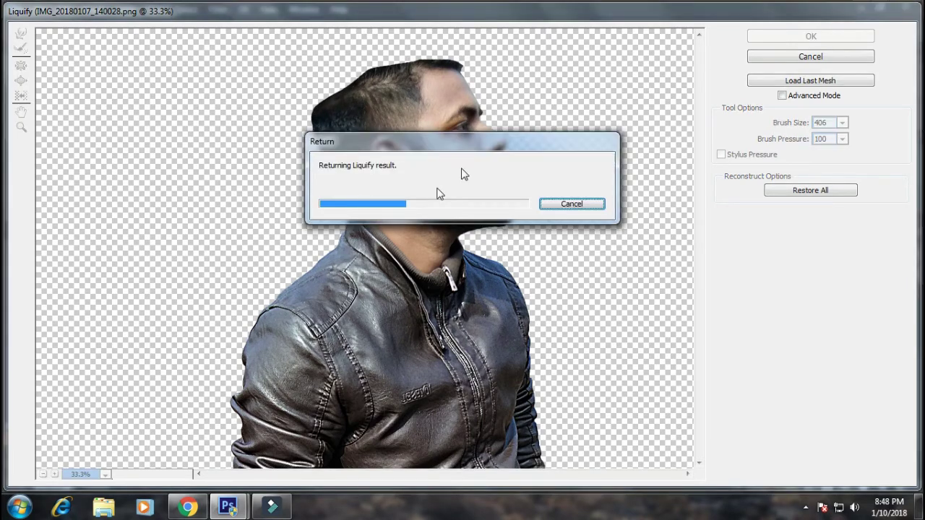
Step: Zoom in on the hair and ear, blend the light patch, and switch to a larger eraser
key(ctrl+plus)
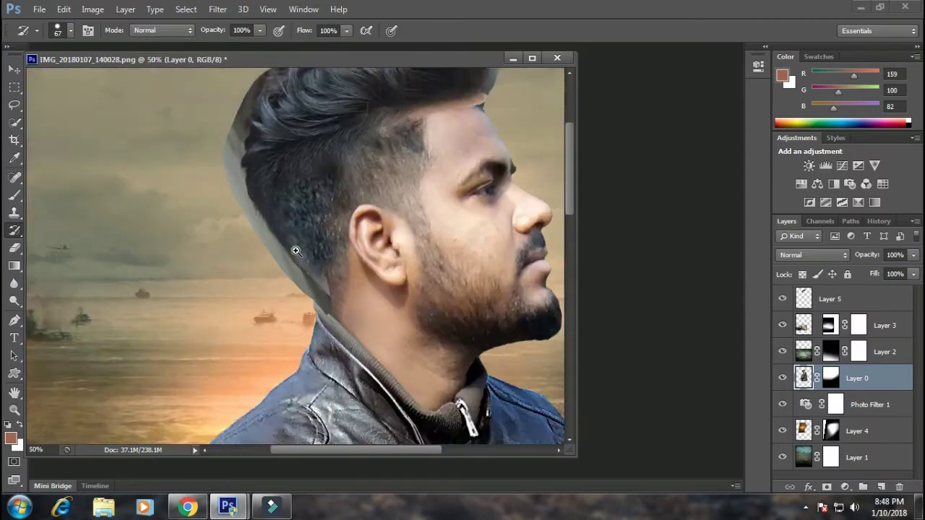
key(ctrl+plus)
drag(341, 209, 346, 208)
key(alt+period)
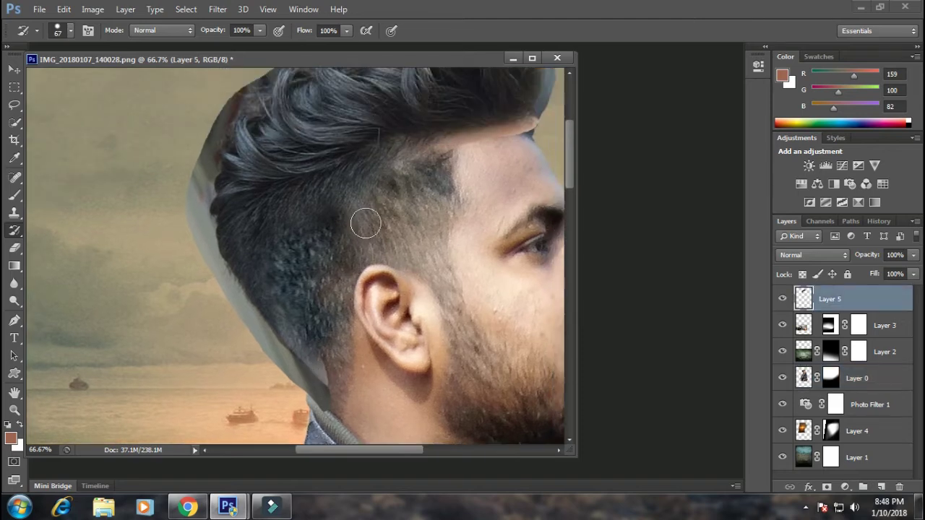
click(15, 247)
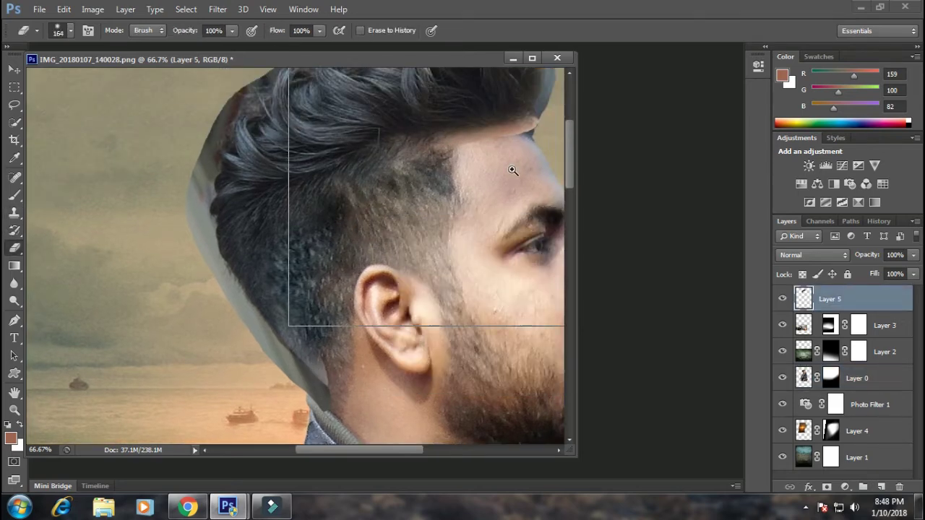
key(ctrl+plus)
right_click(489, 144)
key(Return)
drag(412, 223, 460, 128)
Step: At 300% zoom, erase the coloured fringes, red spot and white patch along the top hair edge
scroll(313, 70, up, 3)
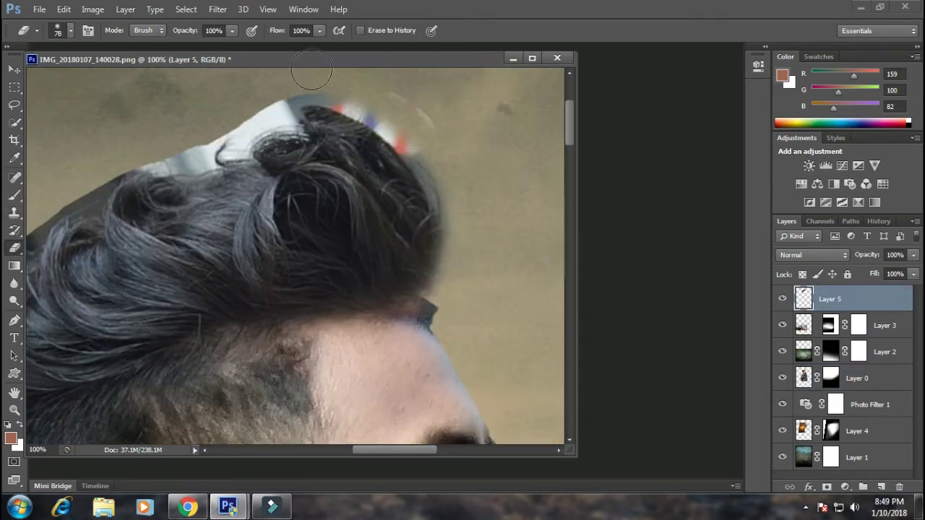
key(ctrl+plus)
key(ctrl+plus)
right_click(414, 183)
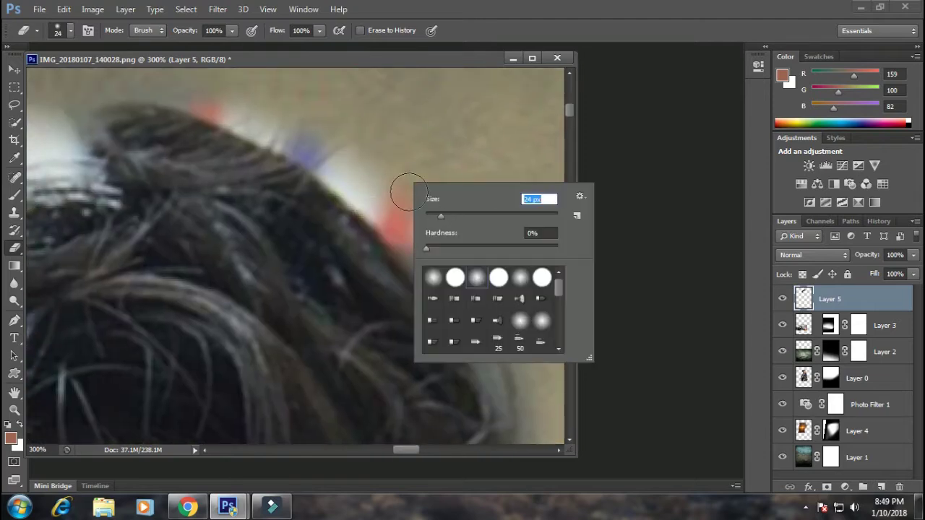
key(Return)
drag(408, 193, 210, 115)
mouse_move(335, 176)
mouse_down()
mouse_move(470, 251)
mouse_move(520, 227)
mouse_move(481, 248)
mouse_up()
mouse_move(485, 355)
mouse_down()
mouse_move(427, 273)
mouse_move(51, 273)
mouse_up()
drag(331, 117, 217, 180)
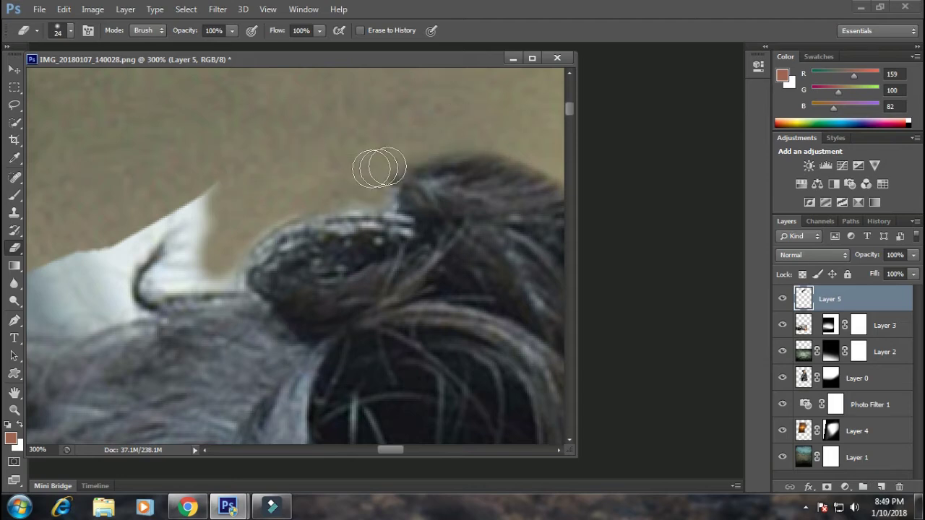
drag(379, 167, 499, 70)
drag(361, 155, 306, 118)
key(ctrl+minus)
key(ctrl+minus)
key(ctrl+minus)
key(ctrl+minus)
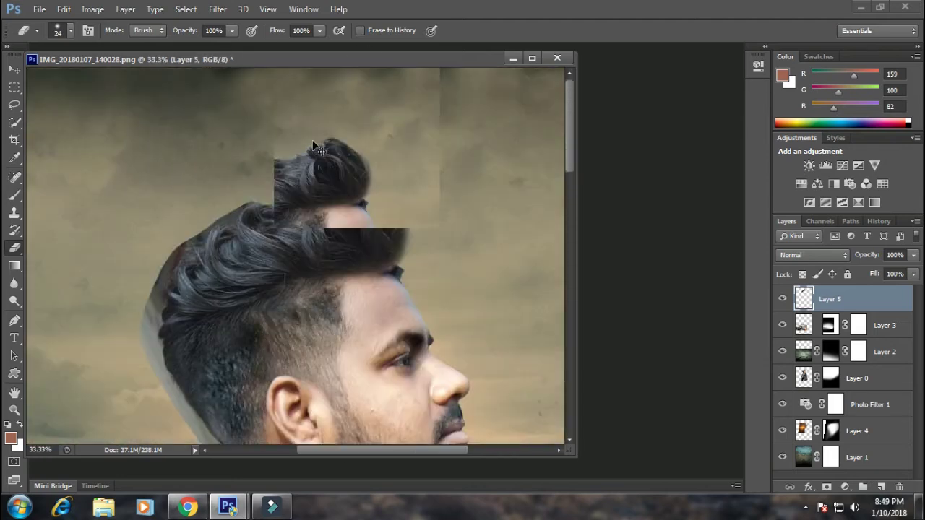
Step: With a 15 px eraser, clean the grey band along the neck and hair edge
scroll(252, 289, up, 5)
right_click(296, 282)
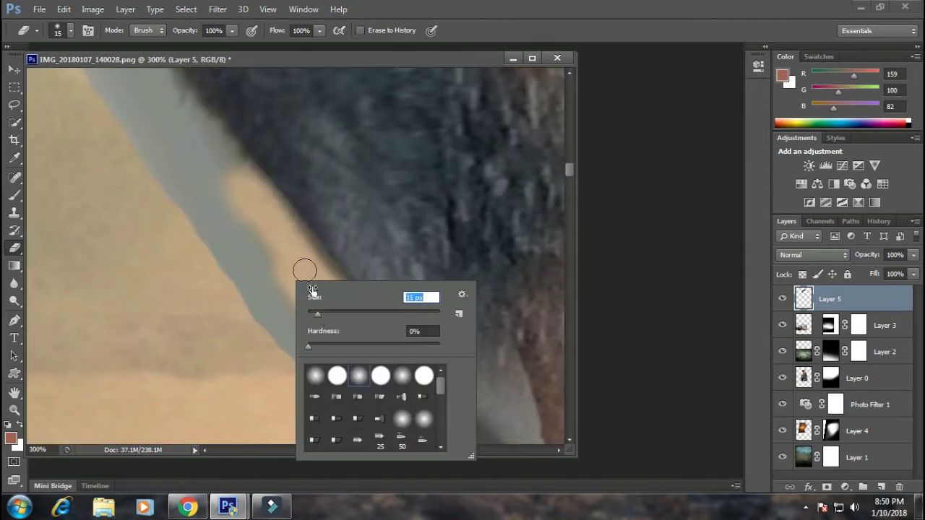
key(Return)
drag(306, 250, 366, 326)
mouse_move(434, 289)
mouse_down()
mouse_move(466, 384)
mouse_move(433, 376)
mouse_up()
scroll(433, 289, up, 5)
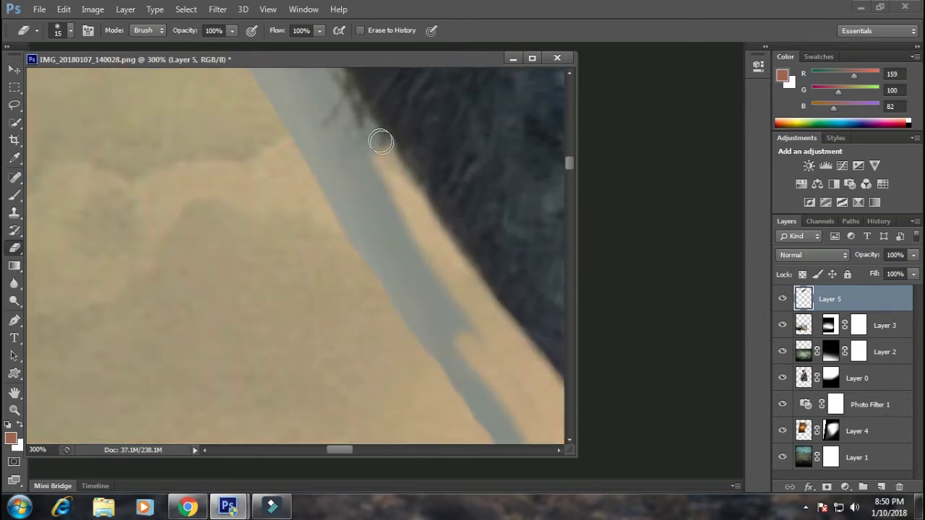
scroll(382, 142, up, 2)
mouse_move(411, 307)
mouse_down()
mouse_move(394, 148)
mouse_move(434, 361)
mouse_up()
mouse_move(361, 108)
mouse_down()
mouse_move(408, 281)
mouse_move(455, 303)
mouse_up()
drag(441, 347, 463, 173)
drag(470, 130, 426, 275)
mouse_move(434, 144)
mouse_down()
mouse_move(397, 419)
mouse_move(448, 340)
mouse_move(439, 127)
mouse_up()
mouse_move(426, 347)
mouse_down()
mouse_move(482, 132)
mouse_move(455, 166)
mouse_up()
mouse_move(441, 188)
mouse_down()
mouse_move(388, 305)
mouse_move(392, 253)
mouse_move(397, 271)
mouse_up()
Step: Erase the remaining grey and dark bands along the hair edge at 300%
key(ctrl+minus)
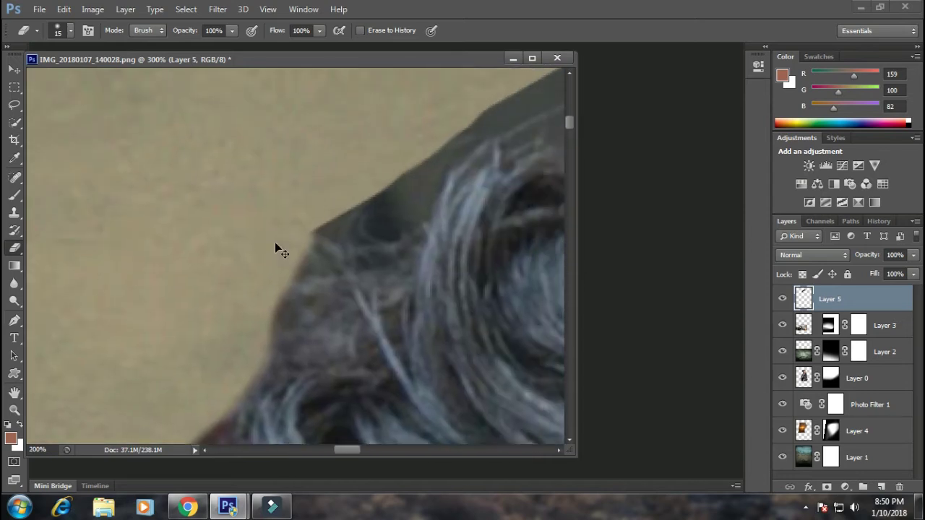
key(ctrl+plus)
mouse_move(347, 245)
mouse_down()
mouse_move(357, 215)
mouse_move(340, 270)
mouse_move(312, 280)
mouse_move(479, 116)
mouse_up()
mouse_move(352, 284)
mouse_down()
mouse_move(295, 248)
mouse_move(419, 117)
mouse_move(268, 201)
mouse_up()
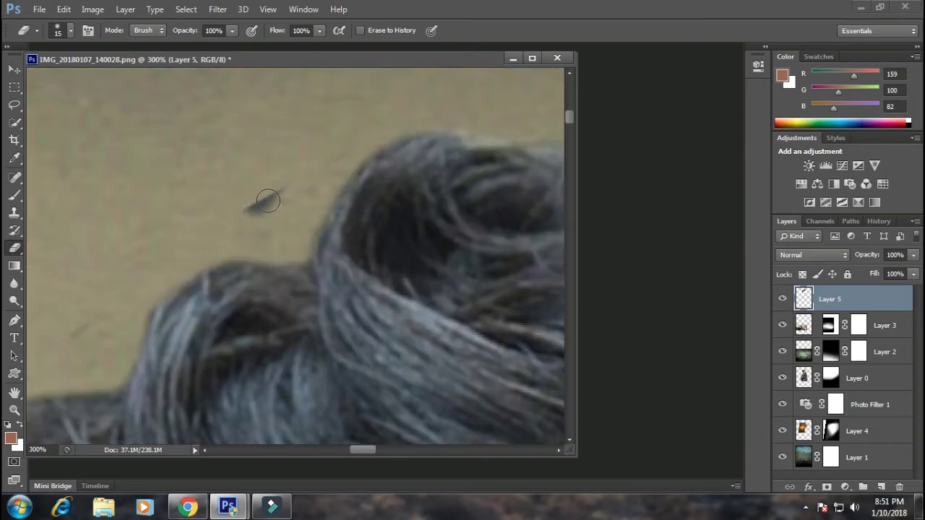
key(ctrl+minus)
key(ctrl+minus)
key(ctrl+minus)
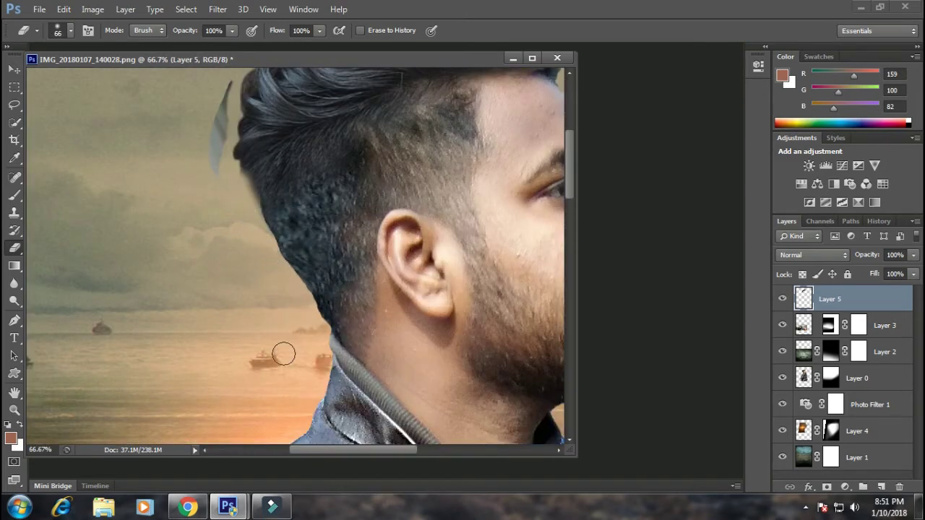
key(ctrl+minus)
key(ctrl+minus)
Step: Revert to an earlier eraser state and erase the leftover hair fragment beside the head
click(877, 221)
click(822, 269)
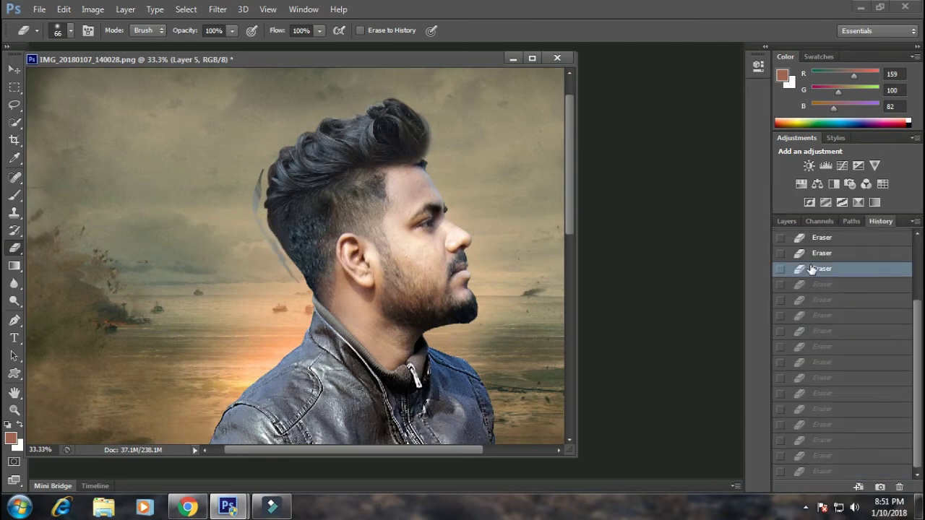
key(ctrl+plus)
right_click(346, 368)
click(310, 280)
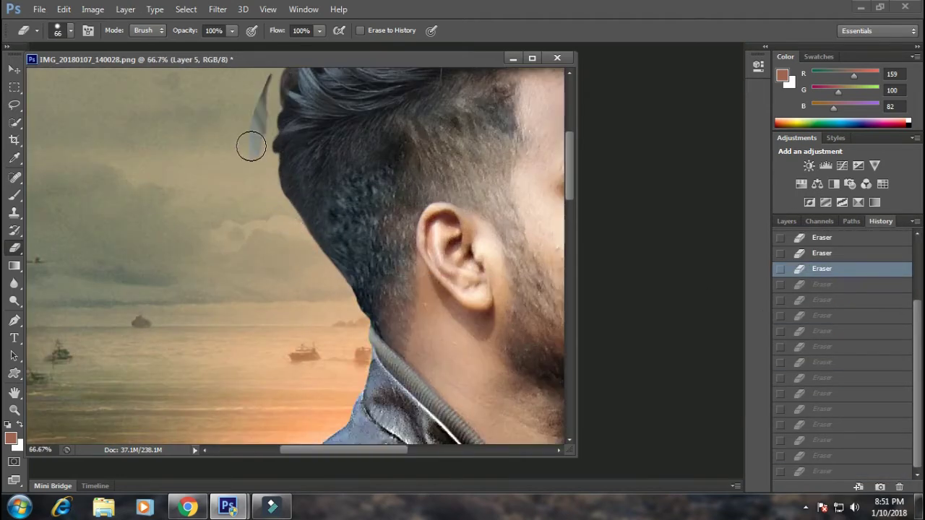
drag(251, 146, 239, 200)
key(ctrl+minus)
key(ctrl+minus)
key(ctrl+minus)
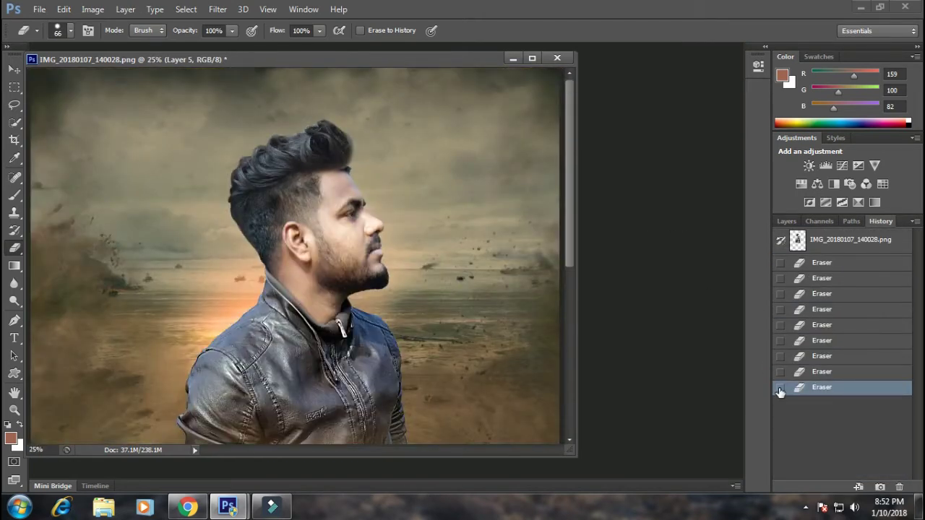
click(786, 221)
Step: Select Layer 0 and reduce the eraser brush size from 23 to 19
click(806, 379)
key(ctrl+plus)
key(ctrl+plus)
key(ctrl+plus)
key(ctrl+plus)
right_click(166, 267)
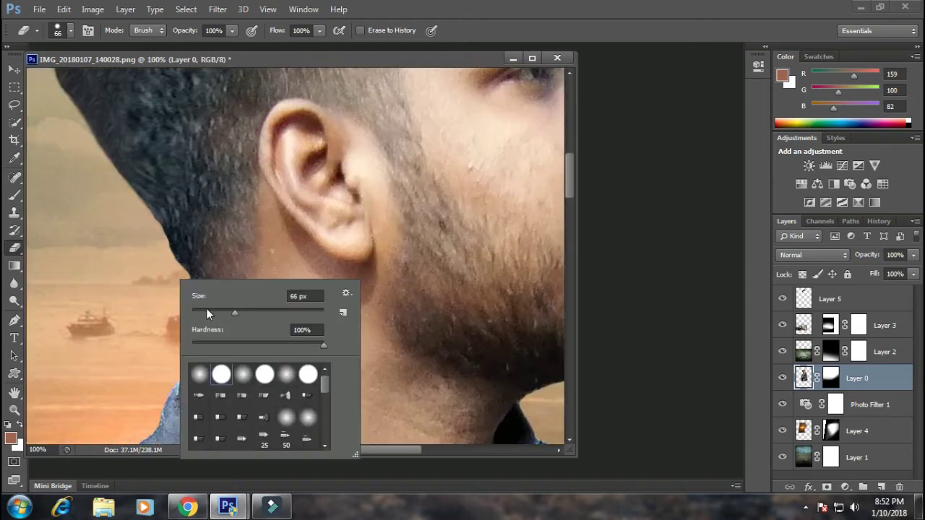
key(Return)
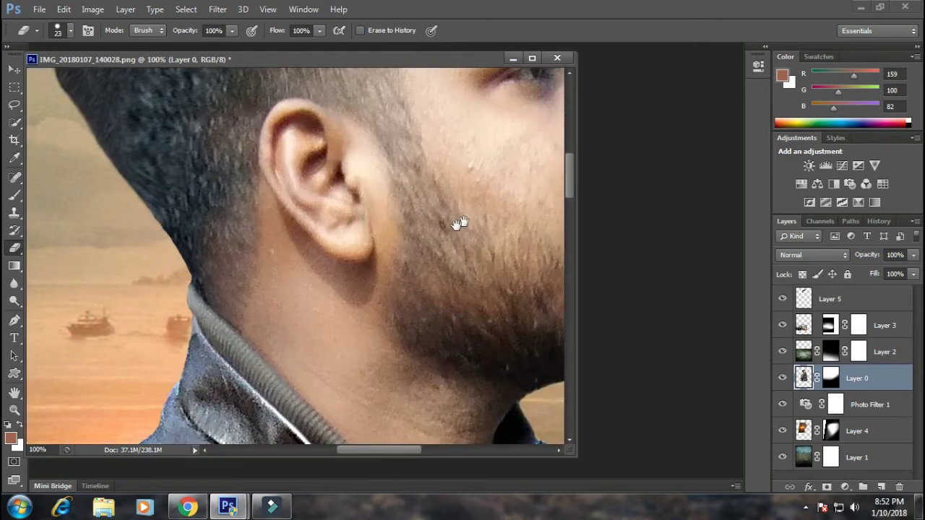
key(ctrl+plus)
key(ctrl+plus)
right_click(444, 236)
text(19)
key(Return)
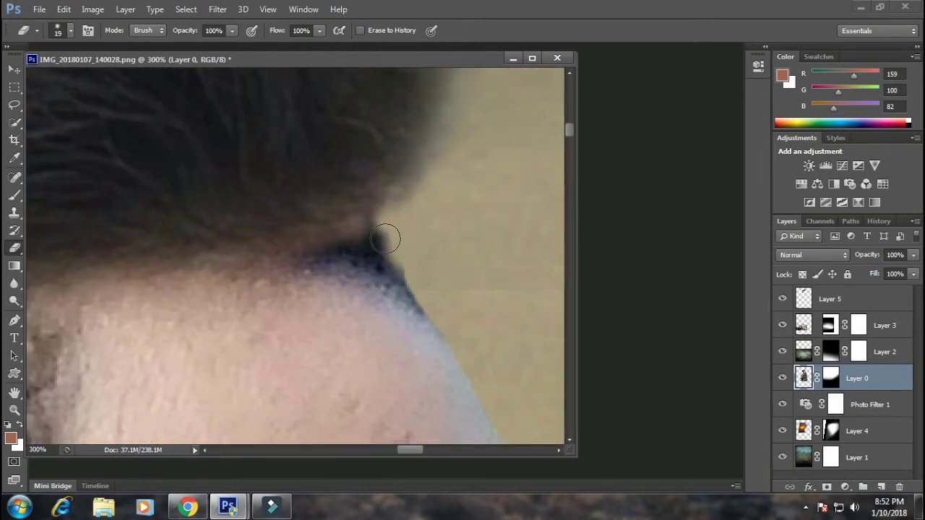
key(ctrl+minus)
key(ctrl+minus)
key(ctrl+minus)
key(ctrl+minus)
key(ctrl+minus)
key(ctrl+minus)
key(ctrl+minus)
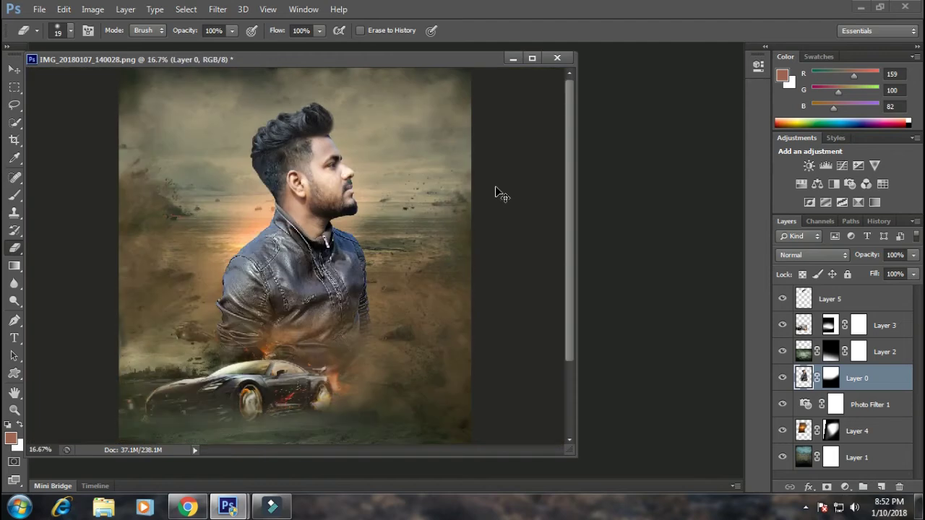
key(ctrl+minus)
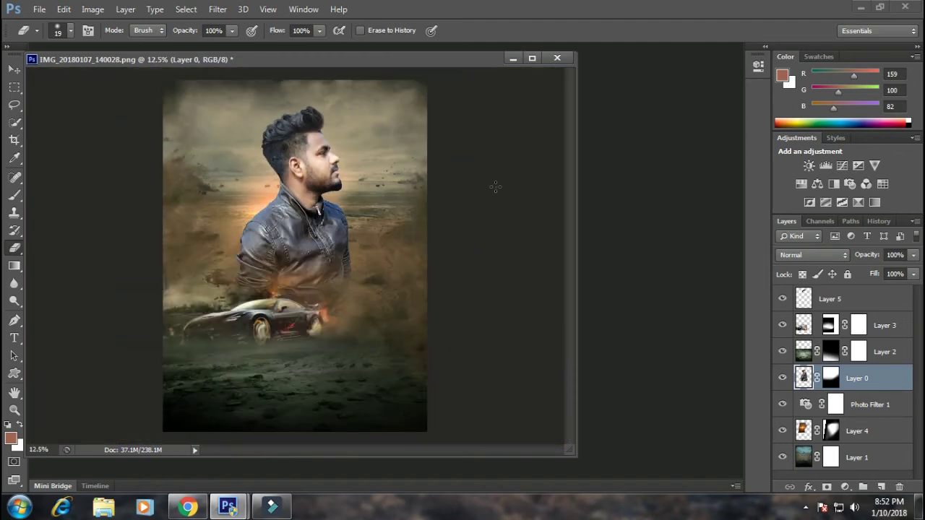
Step: Erase a patch on the side hair, then undo it and switch to Layer 5
key(ctrl+plus)
key(ctrl+plus)
key(ctrl+plus)
key(ctrl+plus)
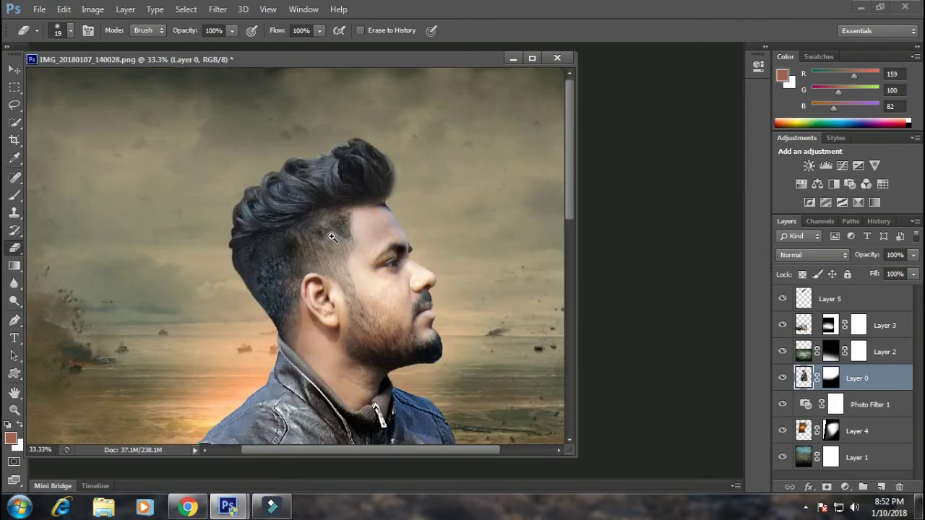
key(ctrl+plus)
key(ctrl+plus)
right_click(339, 240)
drag(299, 230, 329, 221)
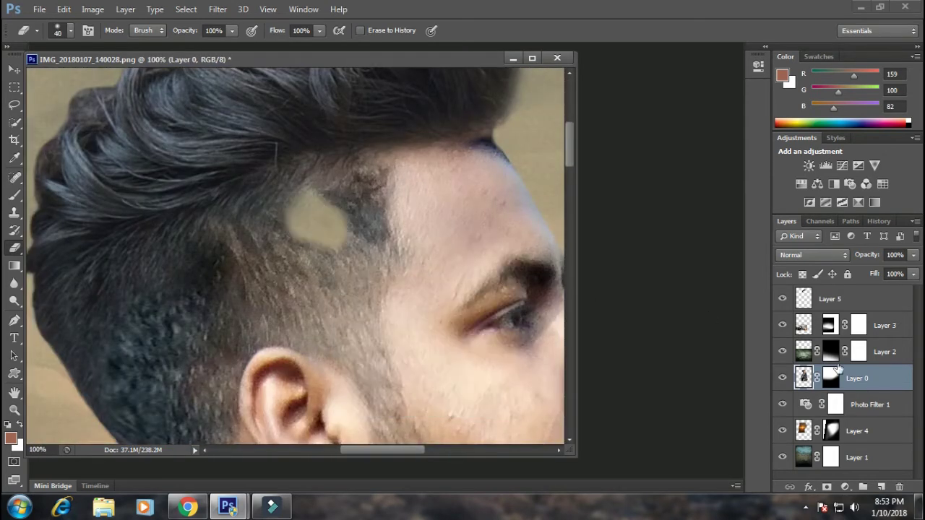
click(878, 221)
key(ctrl+z)
click(786, 221)
click(830, 298)
Step: Blend Layer 5's side hair into the fade with a 75 px eraser, retrying from an earlier history state
right_click(355, 205)
drag(398, 236, 434, 236)
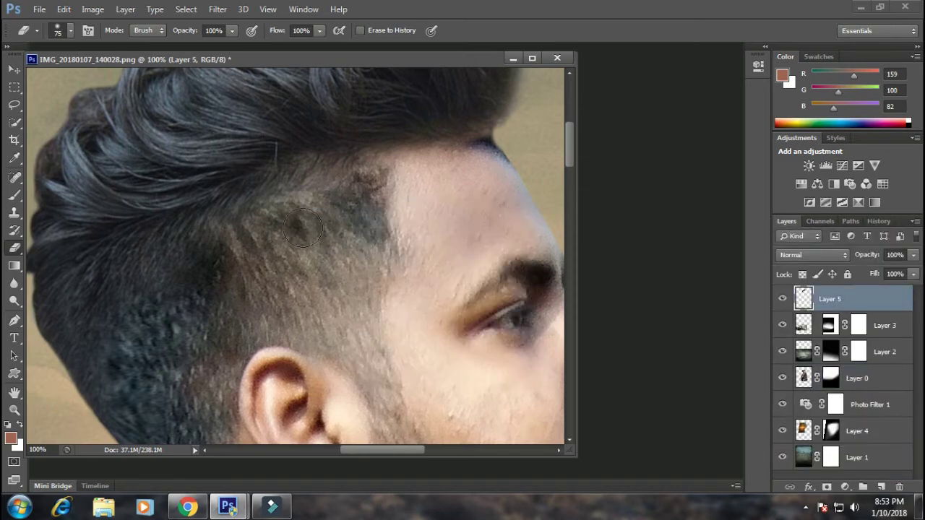
drag(217, 217, 369, 181)
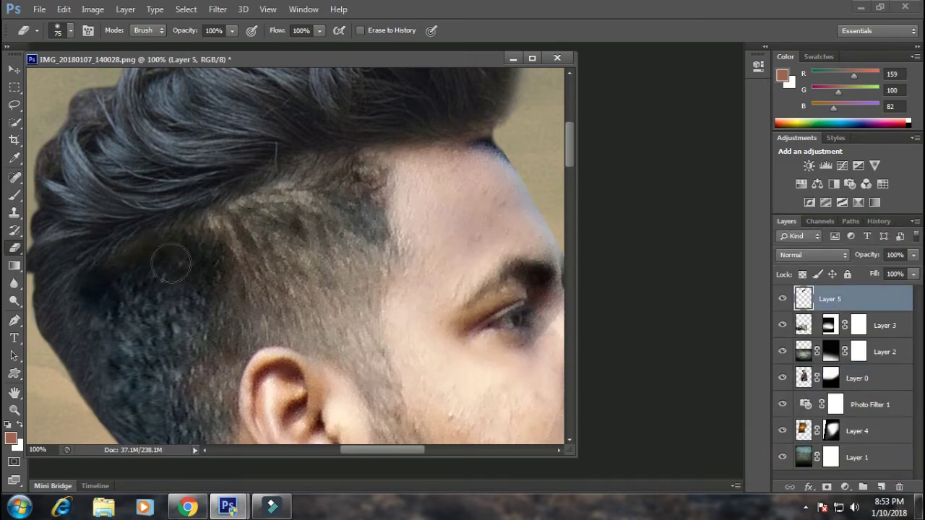
key(ctrl+minus)
key(ctrl+minus)
key(ctrl+minus)
click(878, 221)
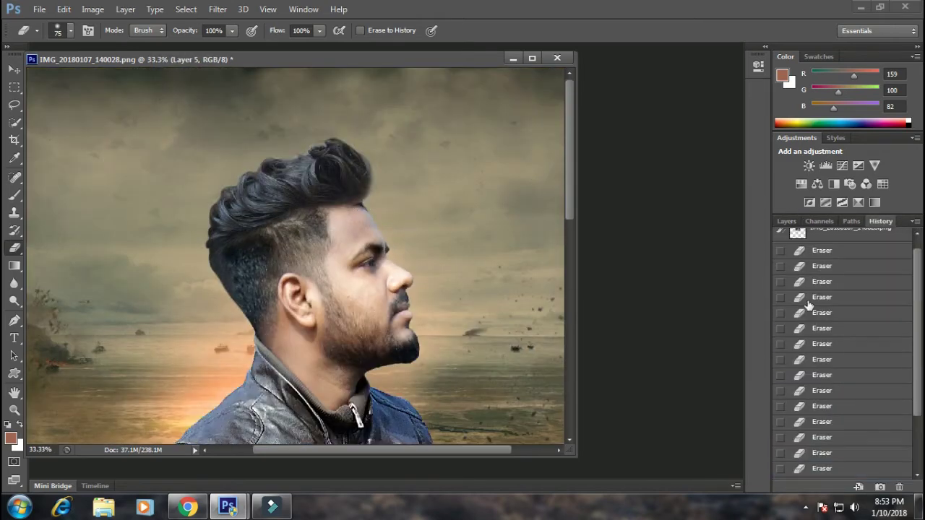
click(817, 310)
click(812, 294)
click(816, 262)
mouse_move(289, 217)
mouse_down()
mouse_move(361, 202)
mouse_move(345, 289)
mouse_up()
key(ctrl+minus)
key(ctrl+minus)
key(ctrl+minus)
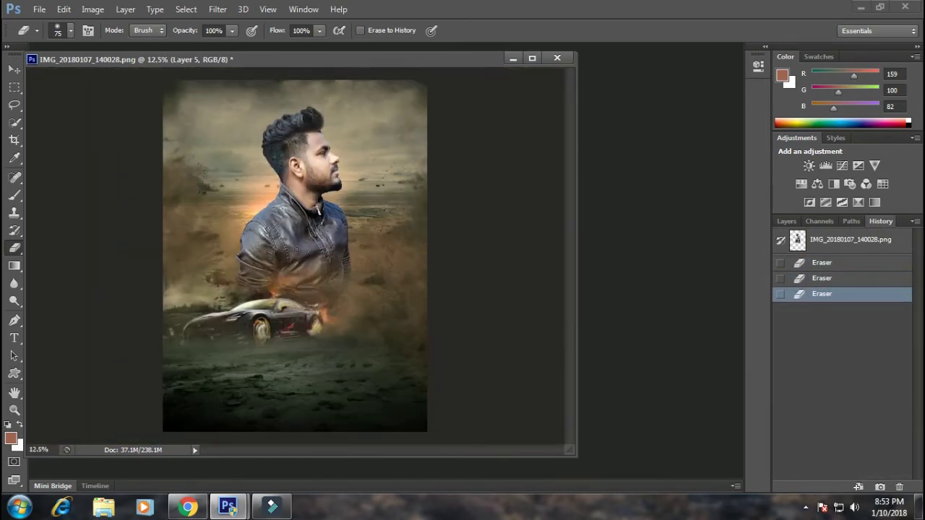
key(ctrl+plus)
Step: Draw a text box across the man's chest and type the creator's name
key(ctrl+plus)
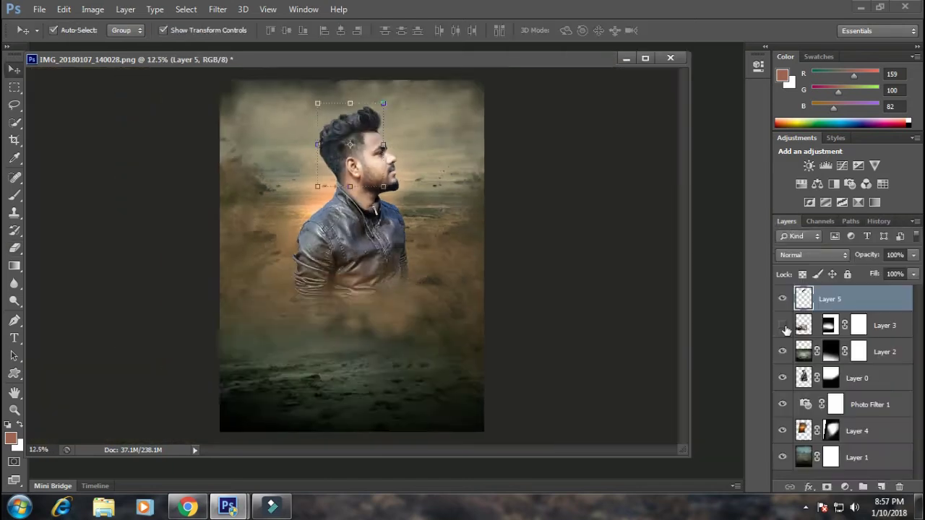
key(ctrl+plus)
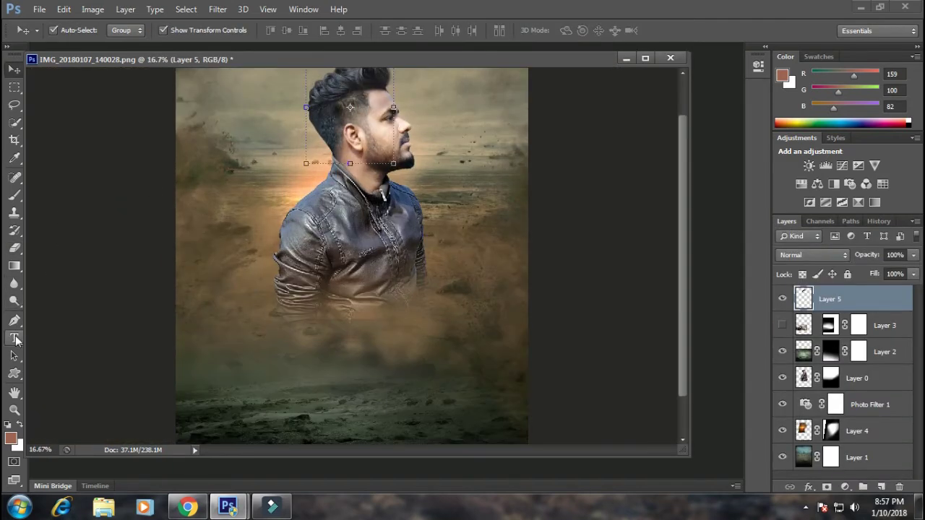
click(14, 337)
drag(210, 253, 505, 307)
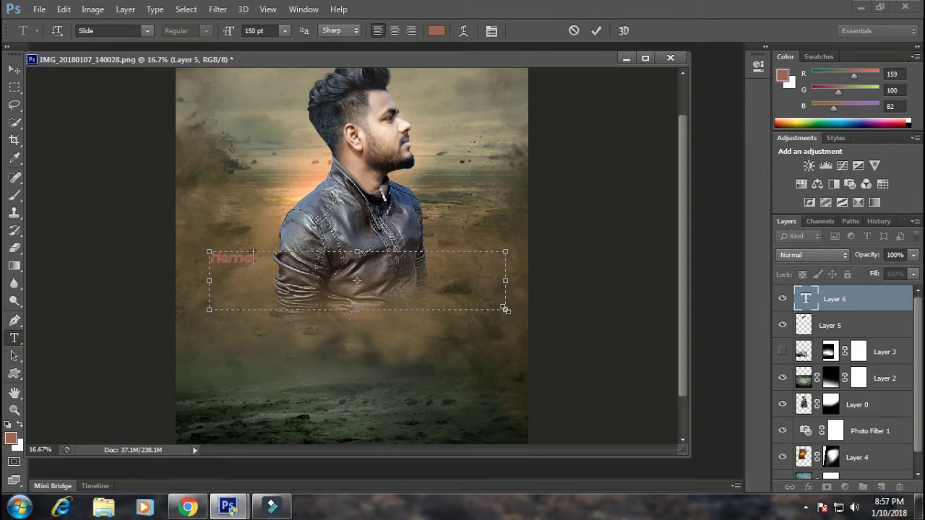
key(ctrl+a)
text(Hemanth)
Step: Make the name text white, resize its text box, and commit the text
drag(297, 259, 91, 260)
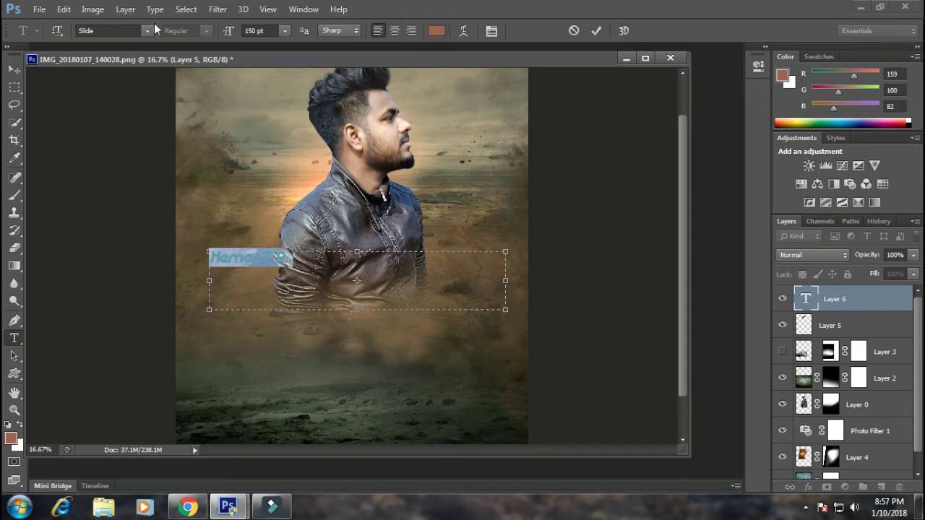
click(10, 438)
drag(516, 252, 517, 158)
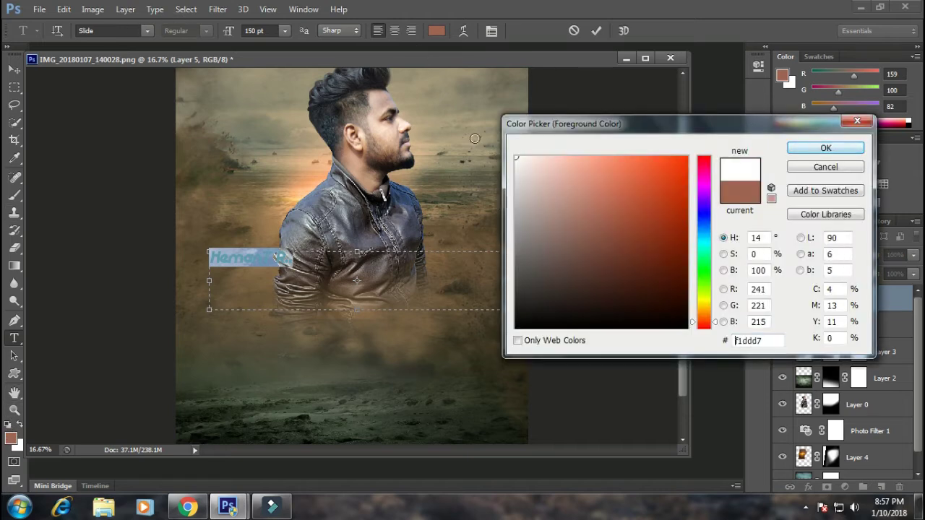
key(Return)
mouse_move(500, 311)
mouse_down()
mouse_move(326, 272)
mouse_move(444, 296)
mouse_up()
click(403, 279)
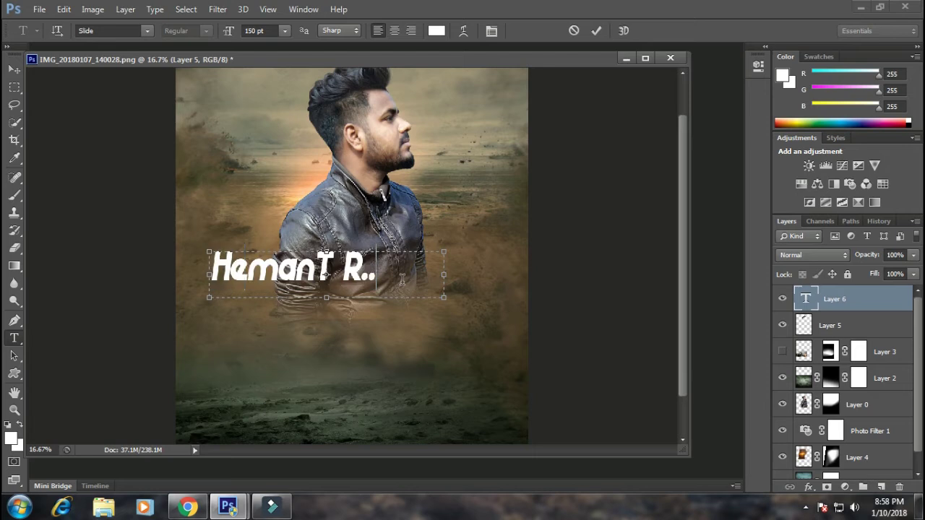
click(15, 69)
drag(340, 268, 450, 306)
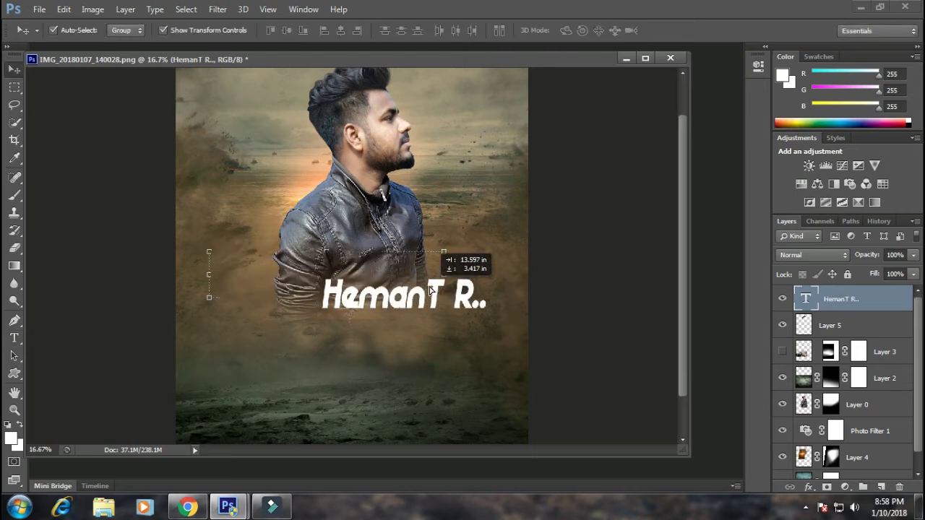
scroll(442, 399, up, 1)
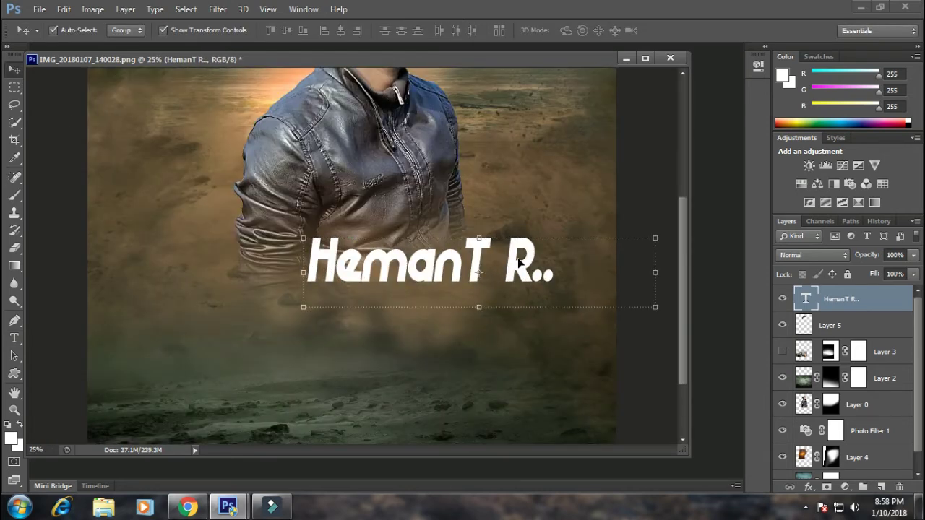
click(14, 338)
scroll(412, 298, down, 2)
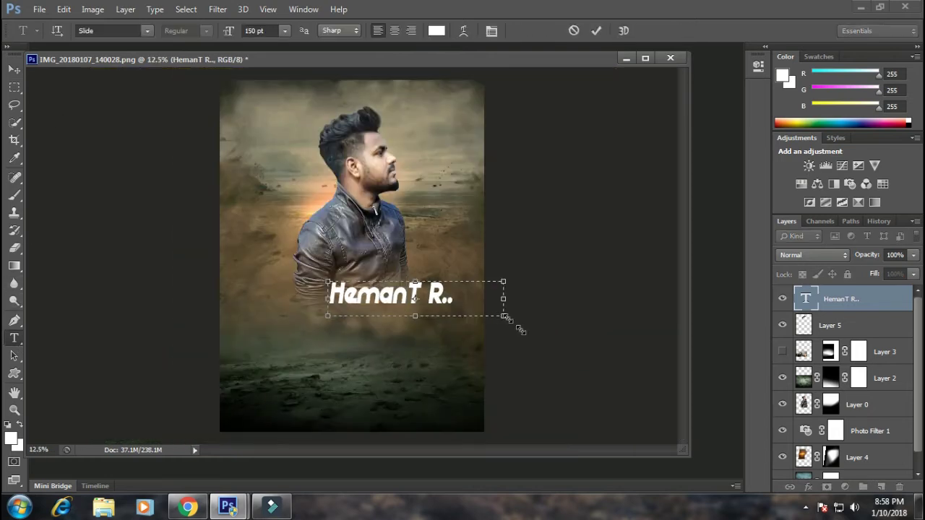
Step: Select all of the name text with the Type tool
drag(518, 329, 524, 329)
drag(455, 296, 245, 299)
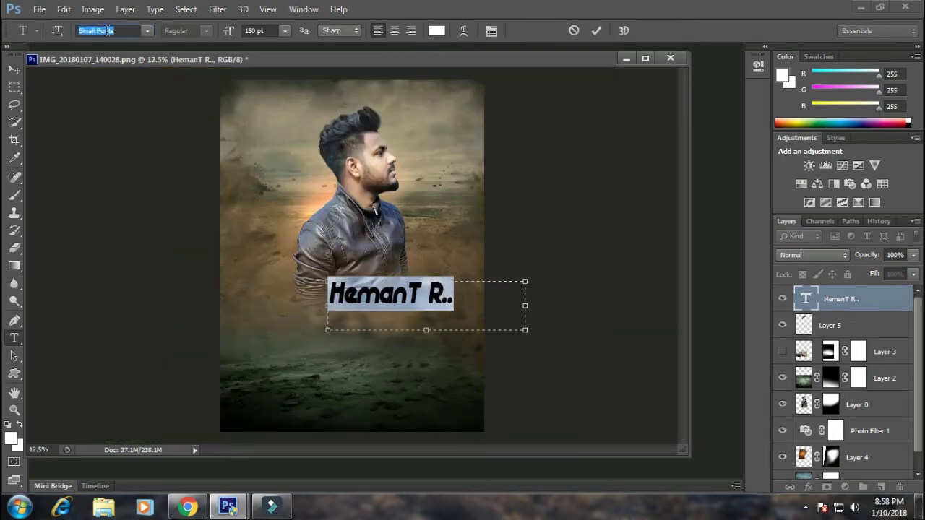
scroll(107, 30, up, 1)
scroll(107, 30, up, 1)
scroll(107, 30, up, 2)
scroll(107, 30, down, 2)
scroll(107, 31, down, 1)
scroll(108, 30, down, 2)
scroll(112, 32, down, 2)
scroll(112, 32, down, 2)
scroll(112, 32, down, 1)
scroll(112, 31, down, 2)
scroll(112, 32, down, 1)
scroll(112, 32, down, 2)
scroll(112, 32, down, 1)
scroll(112, 32, down, 1)
scroll(112, 31, down, 2)
scroll(112, 32, down, 1)
scroll(112, 32, down, 1)
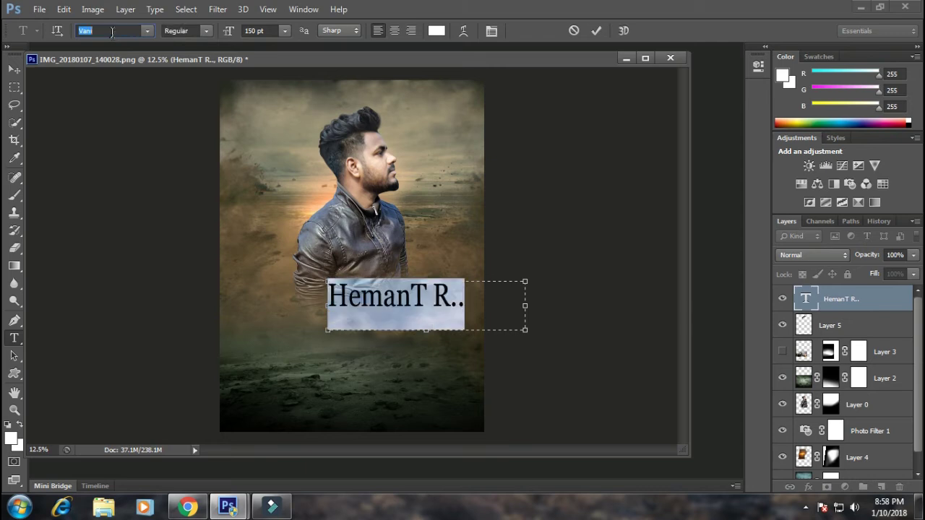
scroll(112, 32, down, 1)
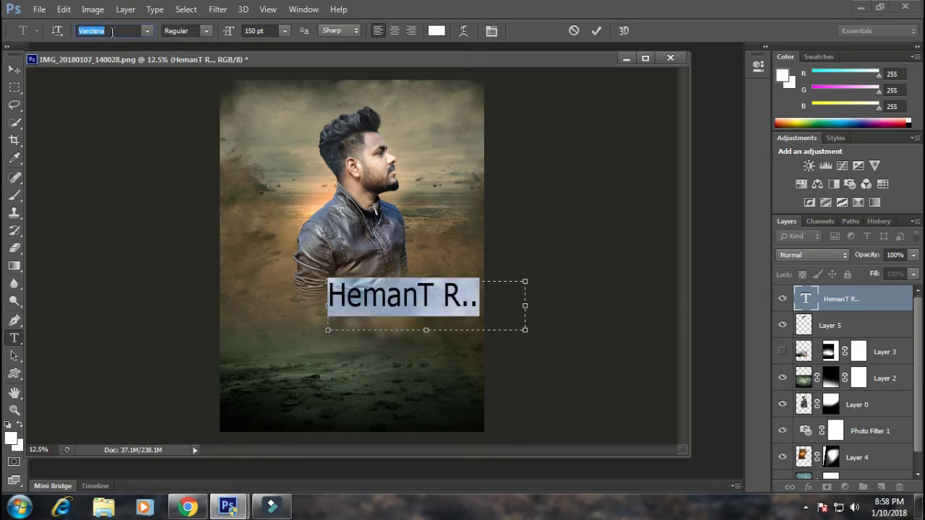
scroll(112, 31, down, 1)
scroll(112, 32, down, 1)
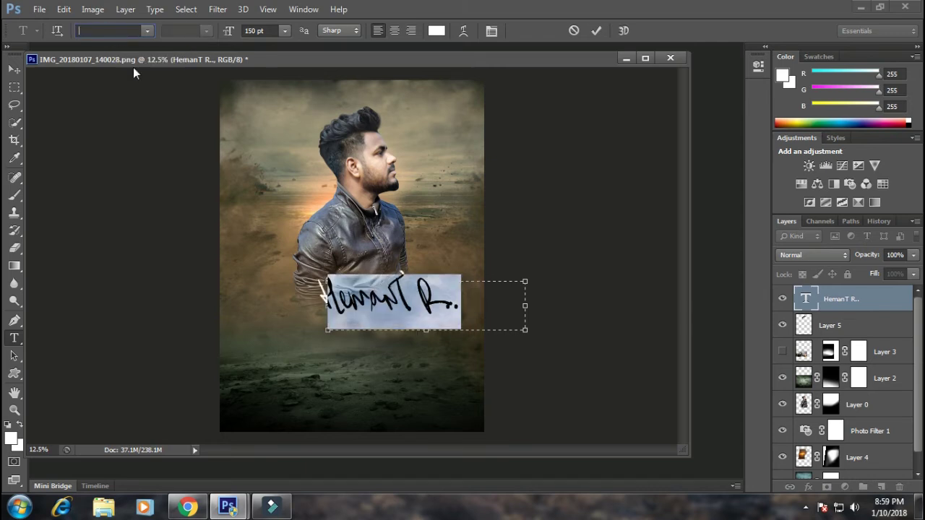
Step: Commit the text, shift the script name slightly left, and zoom in on the composite
click(13, 69)
mouse_move(394, 307)
mouse_down()
mouse_move(376, 303)
mouse_move(422, 305)
mouse_up()
click(15, 87)
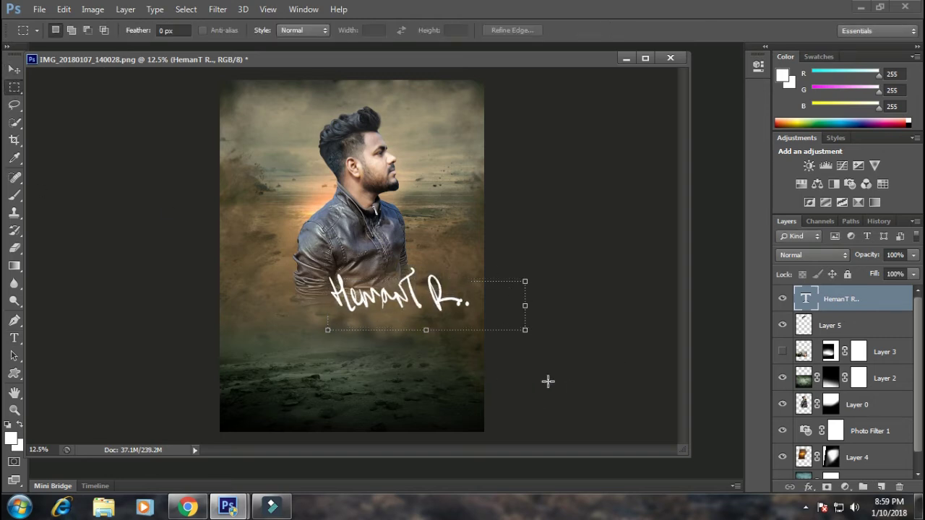
scroll(427, 293, up, 2)
scroll(404, 304, down, 2)
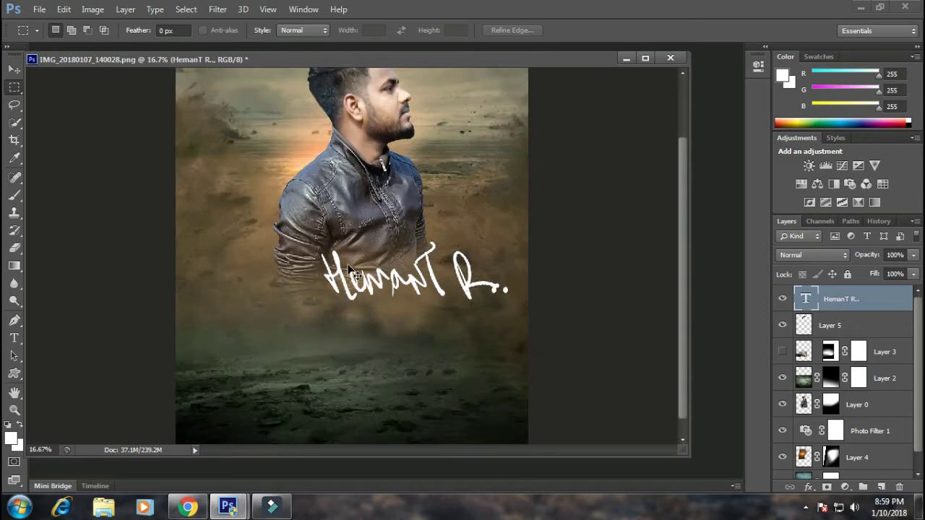
ctrl+click(396, 268)
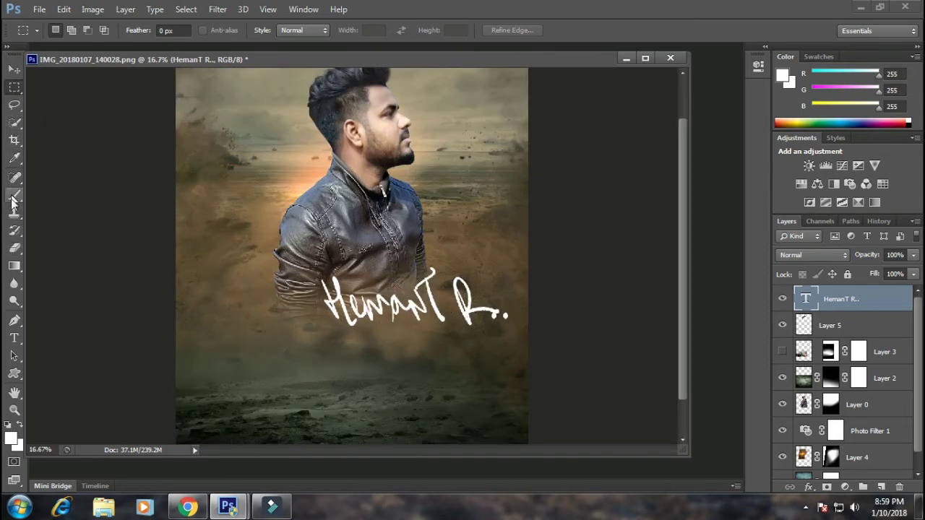
Step: Try several fonts on the name and apply the Alamak font
key(t)
key(Return)
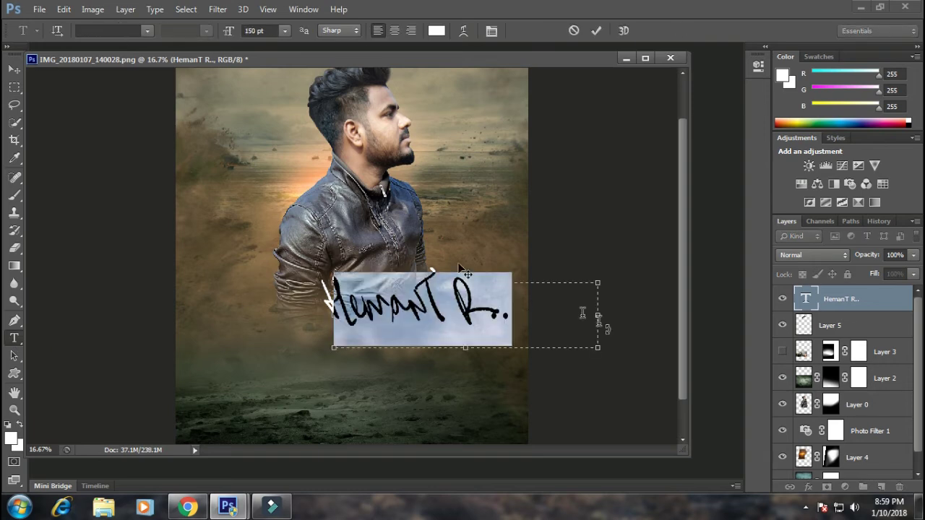
click(109, 30)
key(Up)
key(Up)
click(146, 30)
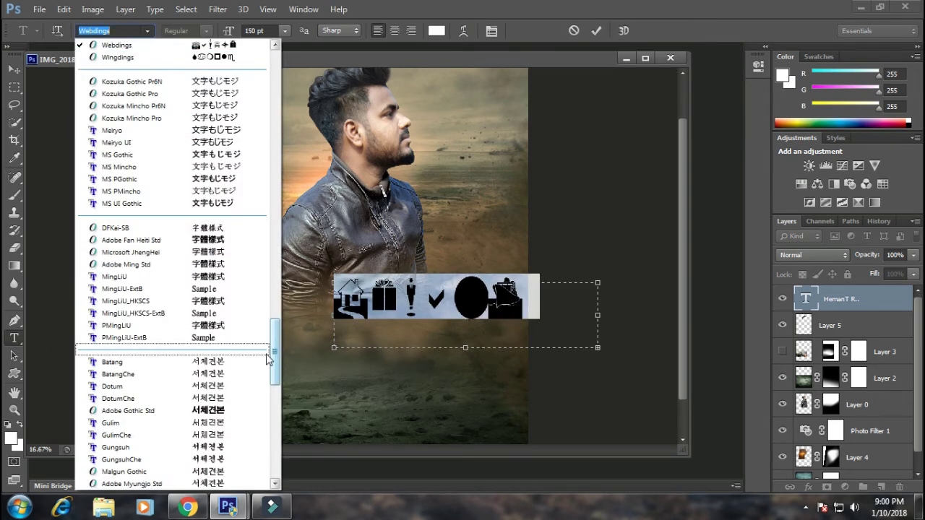
click(256, 362)
key(Down)
key(Down)
key(Down)
key(Down)
key(Down)
click(147, 30)
drag(273, 404, 212, 60)
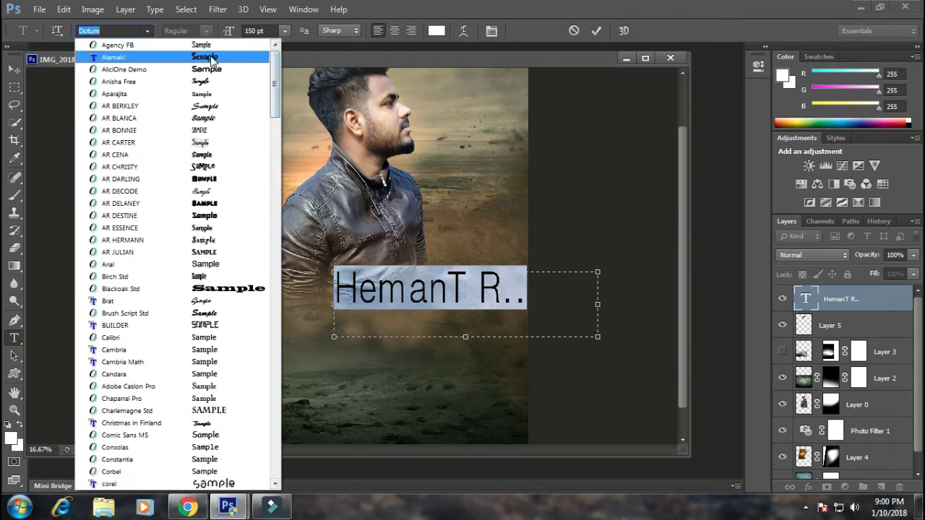
click(212, 58)
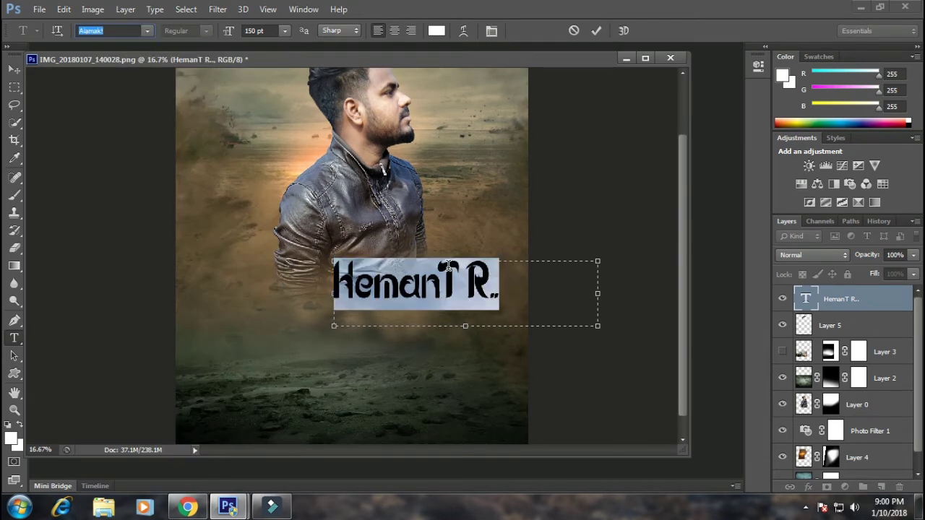
Step: Nudge the name slightly left, commit the edits and zoom out
click(446, 278)
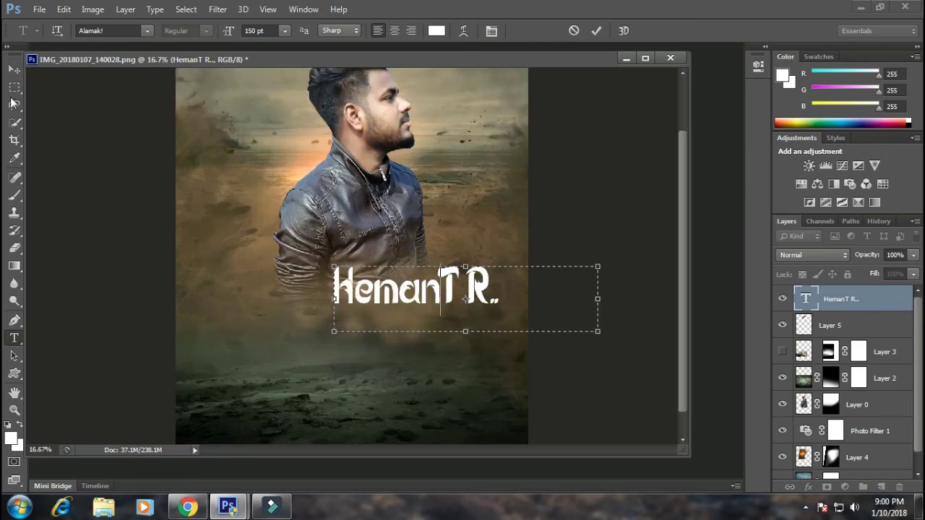
drag(449, 285, 437, 282)
click(14, 86)
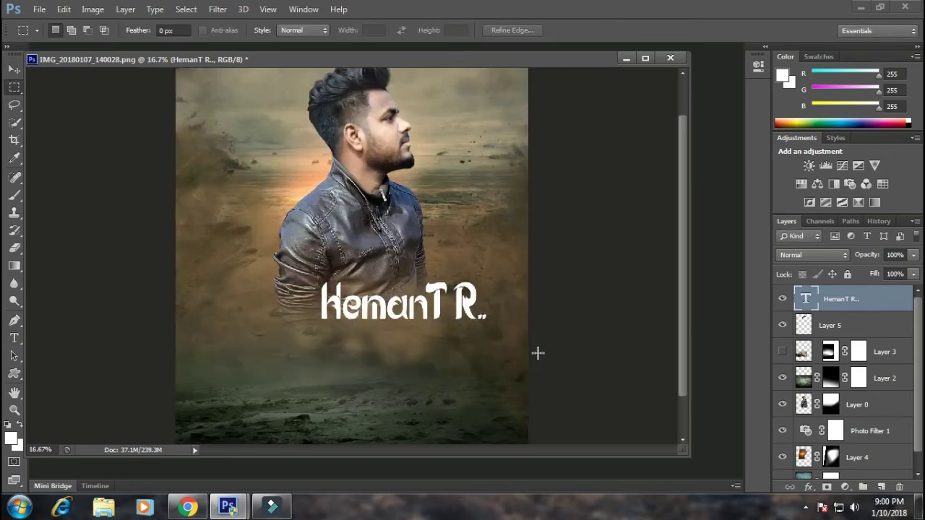
key(ctrl+minus)
Step: Hide the name text layer and save a JPEG copy into DP 2018, accepting the JPEG options
click(781, 300)
key(ctrl+plus)
key(ctrl+shift+s)
click(302, 325)
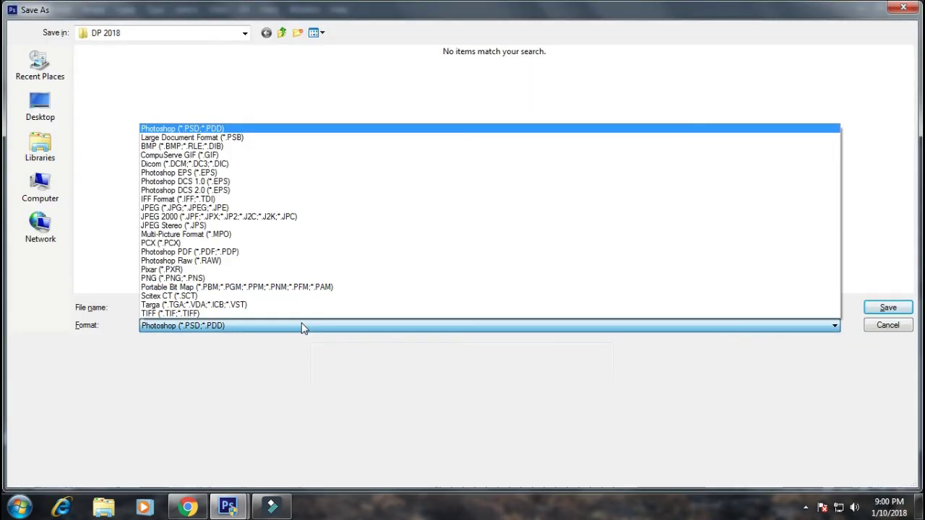
click(304, 208)
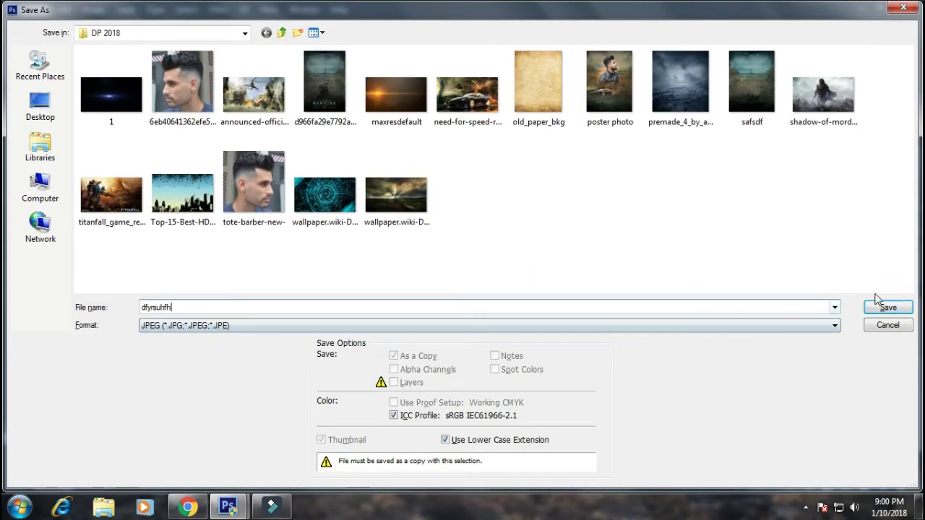
click(879, 305)
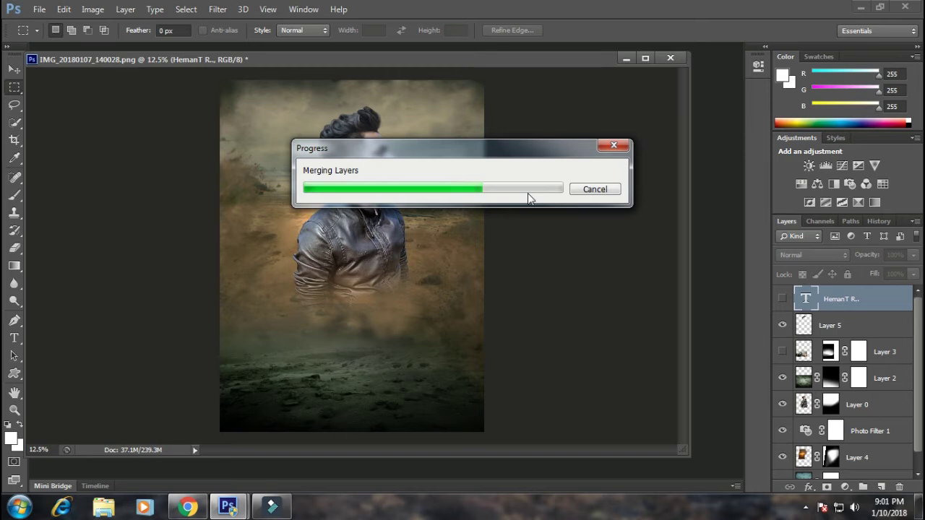
click(541, 126)
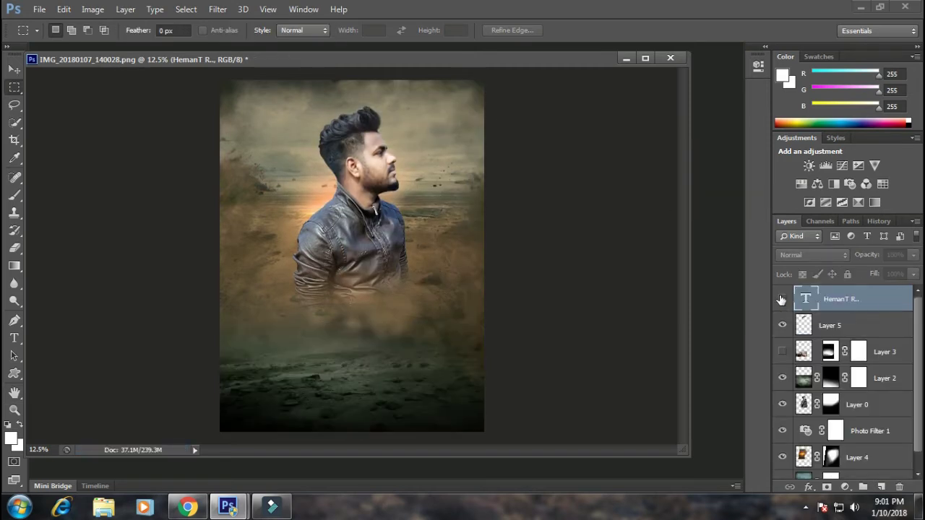
Step: Show the name layer again and switch its font to AR BERKLEY
click(781, 299)
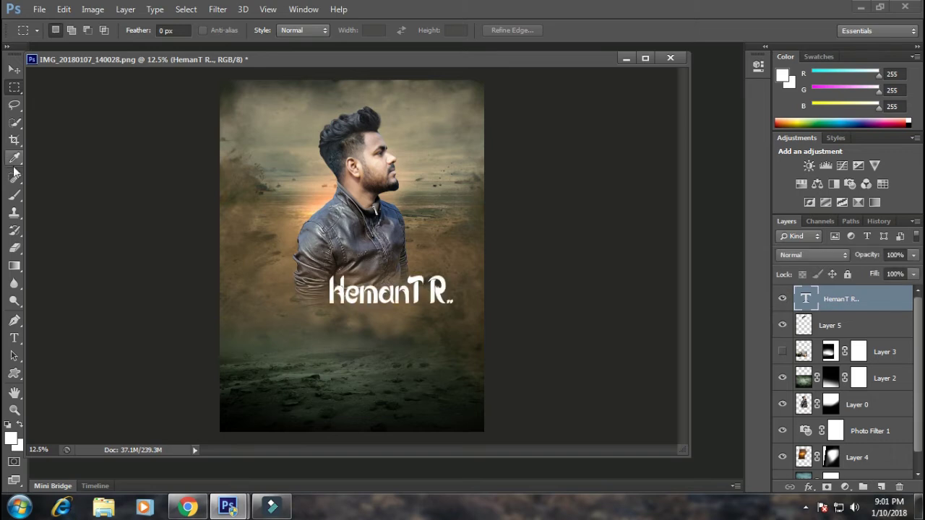
click(411, 296)
key(ctrl+a)
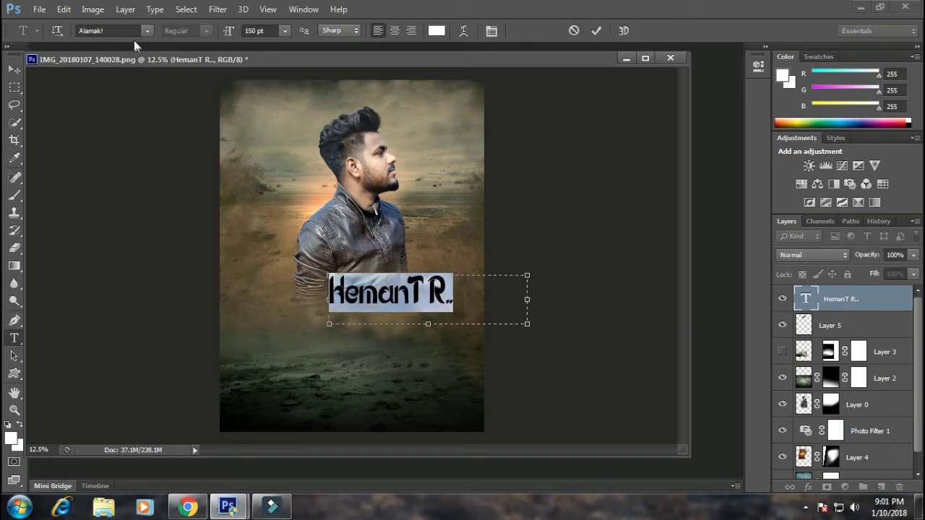
key(Down)
key(Down)
key(Down)
key(Down)
key(Down)
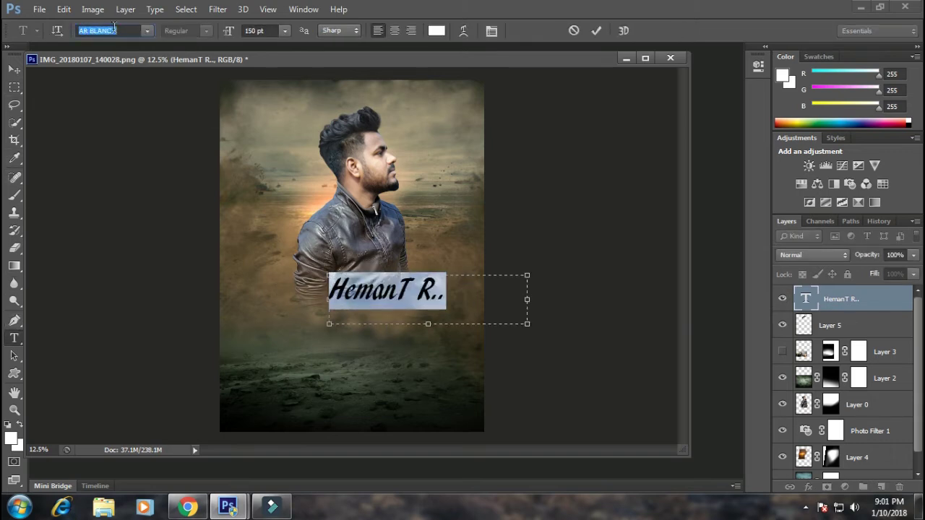
key(Down)
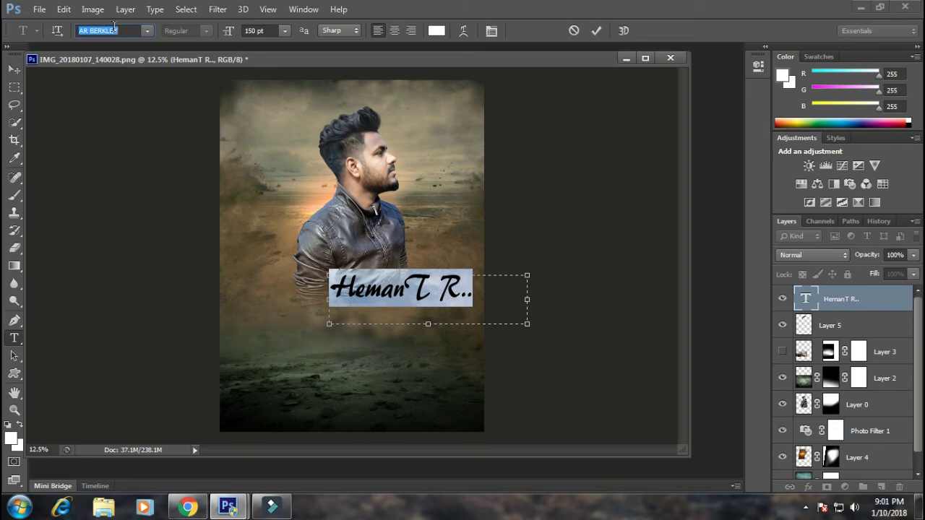
Step: Select the letter T in the name and delete it
click(409, 279)
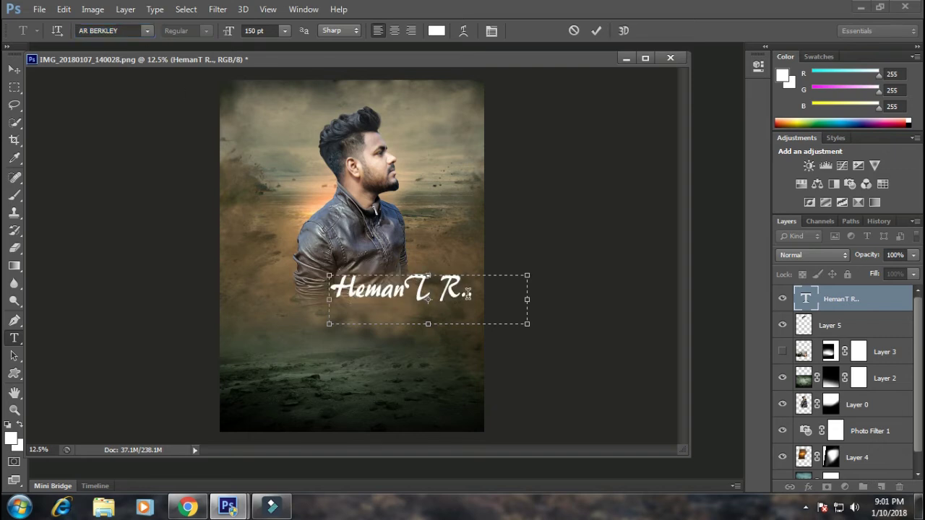
drag(474, 289, 329, 289)
click(425, 292)
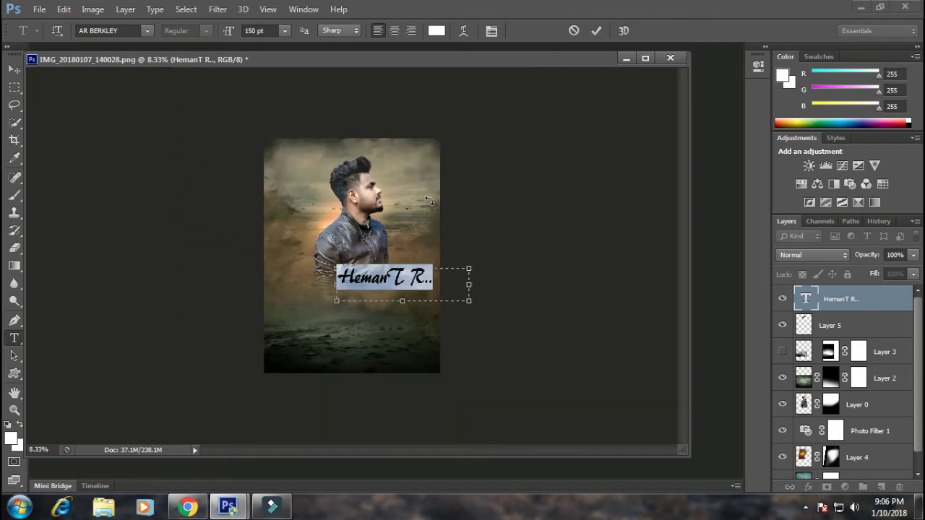
key(ctrl+plus)
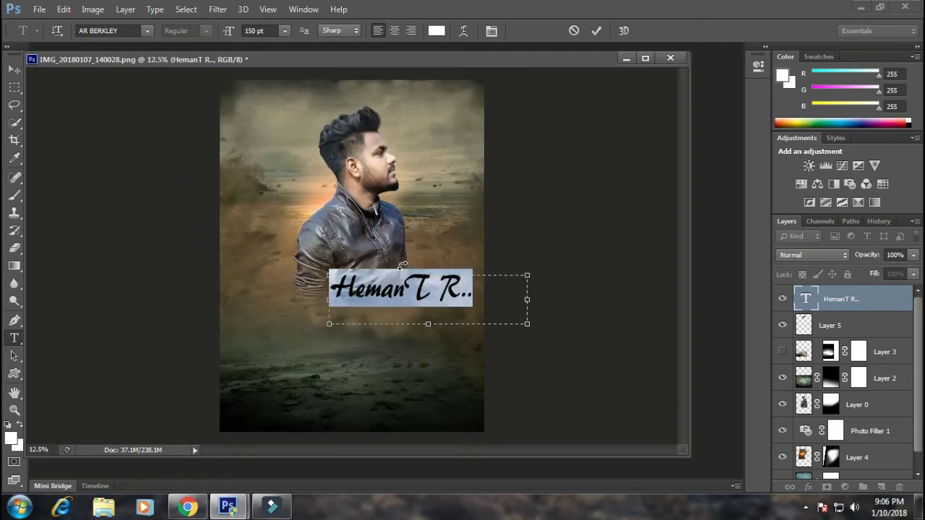
drag(416, 291, 427, 292)
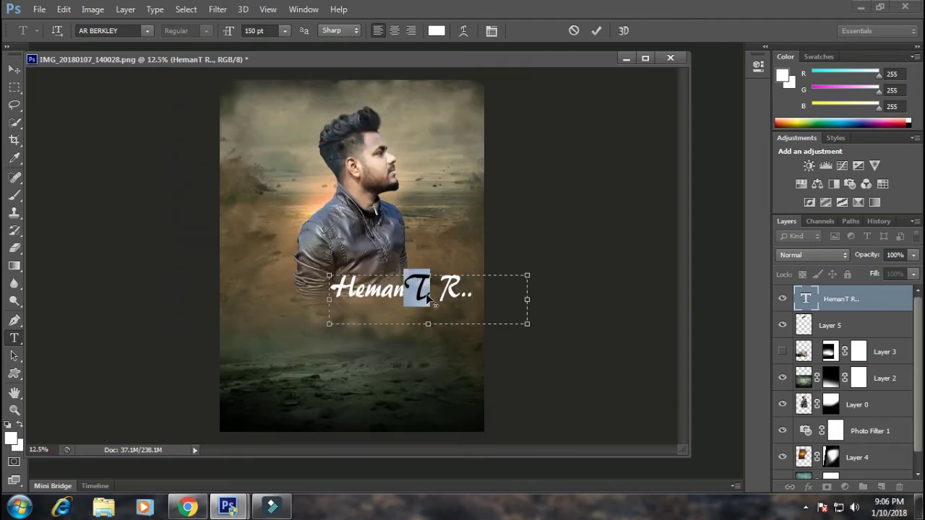
key(BackSpace)
Step: Lower the name slightly and create a new 400 pt text box over the face
click(14, 69)
drag(356, 295, 363, 302)
click(14, 337)
drag(282, 157, 426, 216)
click(257, 30)
text(400)
key(Return)
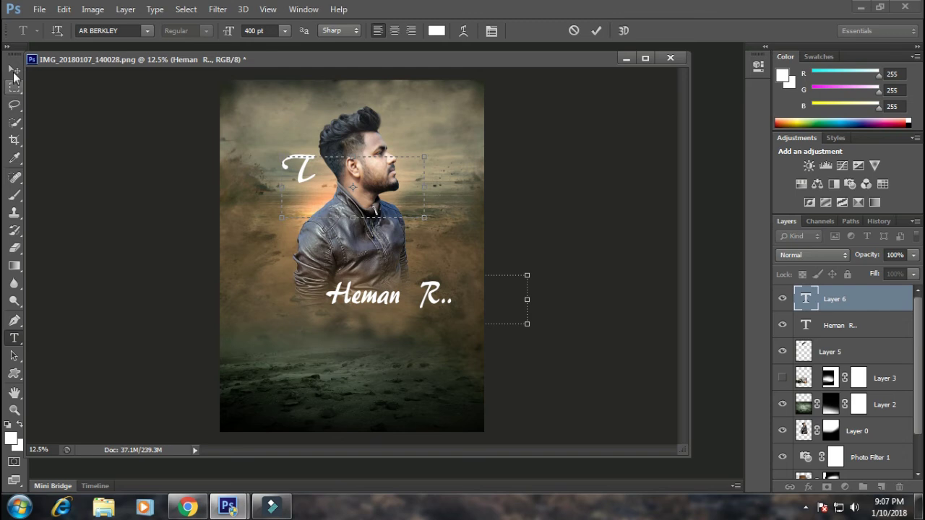
Step: Move the large T onto the name and scale it into the gap with Free Transform
click(13, 69)
mouse_move(300, 173)
mouse_down()
mouse_move(397, 296)
mouse_move(463, 239)
mouse_up()
scroll(397, 297, up, 3)
click(15, 88)
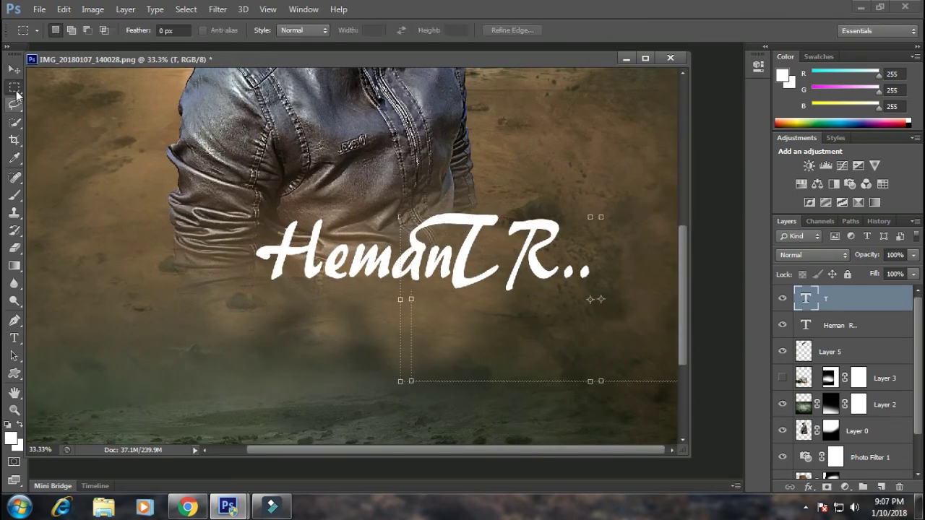
key(ctrl+t)
mouse_move(401, 216)
mouse_down()
mouse_move(450, 232)
mouse_move(467, 262)
mouse_up()
key(Return)
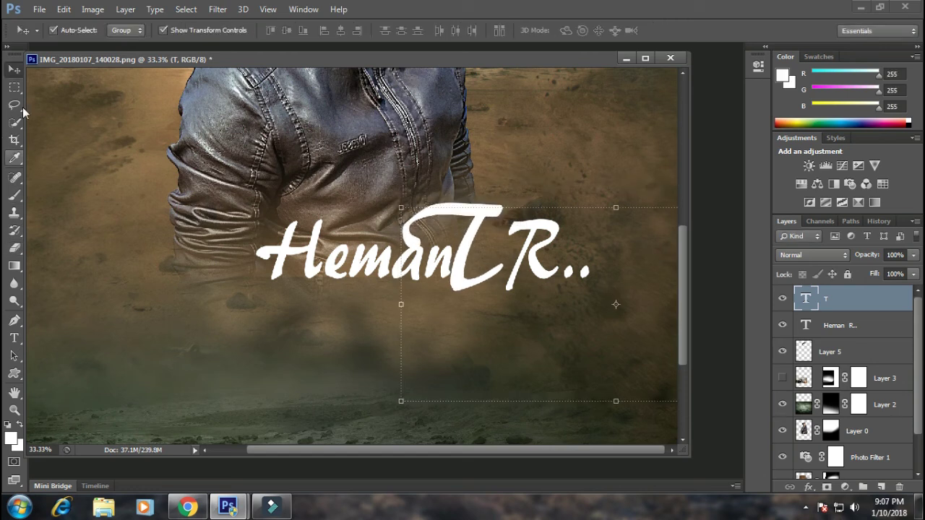
Step: Open the large T for editing and bring up the character settings
click(14, 337)
double_click(421, 189)
key(ctrl+t)
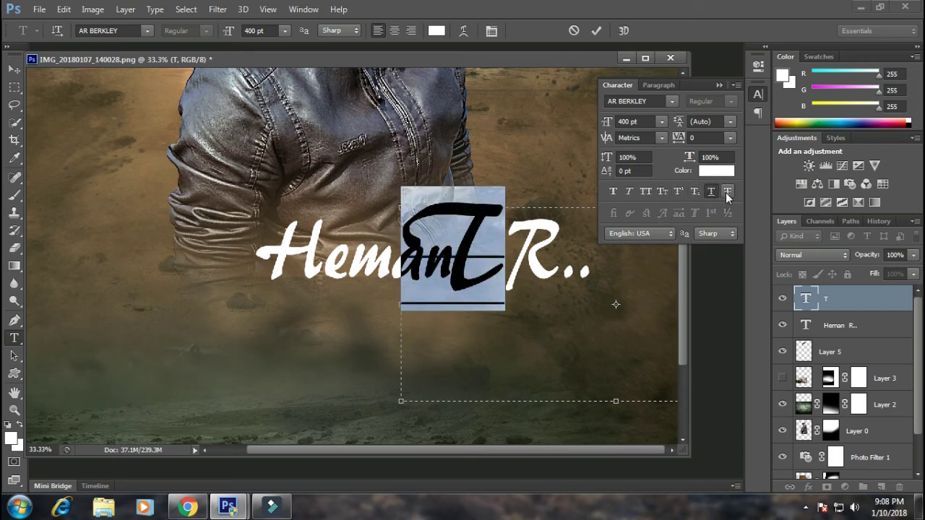
Step: Raise the T with a baseline shift and move it slightly right and down
drag(606, 173, 628, 171)
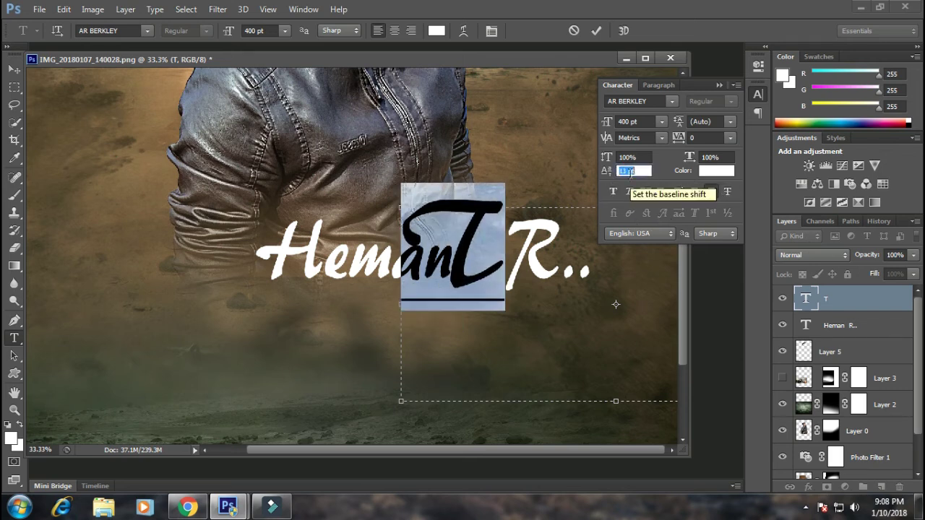
key(ctrl+Return)
key(v)
drag(469, 221, 483, 223)
Step: Add spaces before R.. to push it further right and commit the edit
click(13, 337)
click(514, 264)
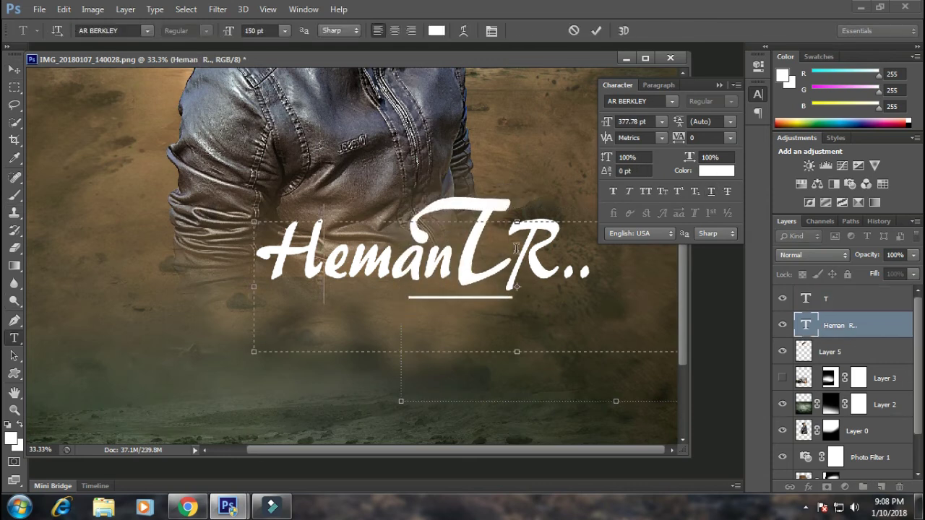
key(ctrl+minus)
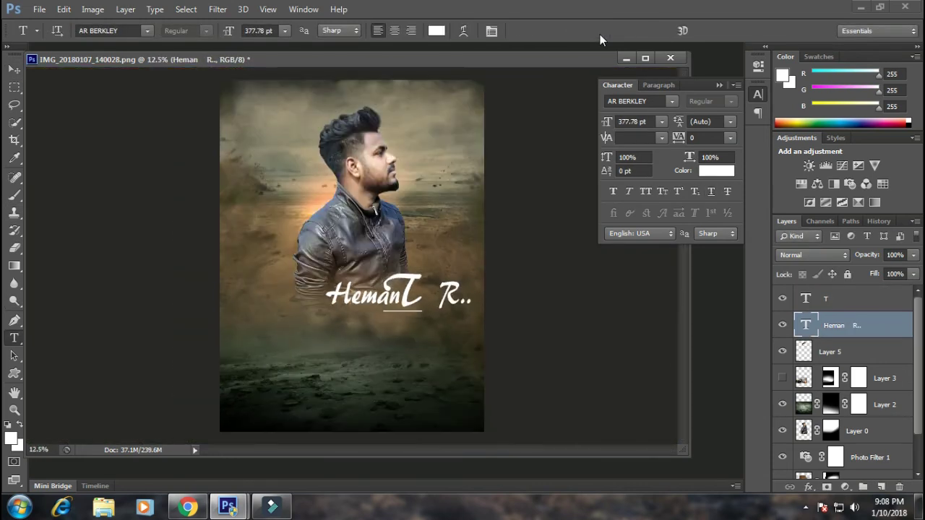
key(ctrl+Return)
key(v)
Step: Duplicate the Heman R.. text layer and add a layer mask to the copy
key(ctrl+plus)
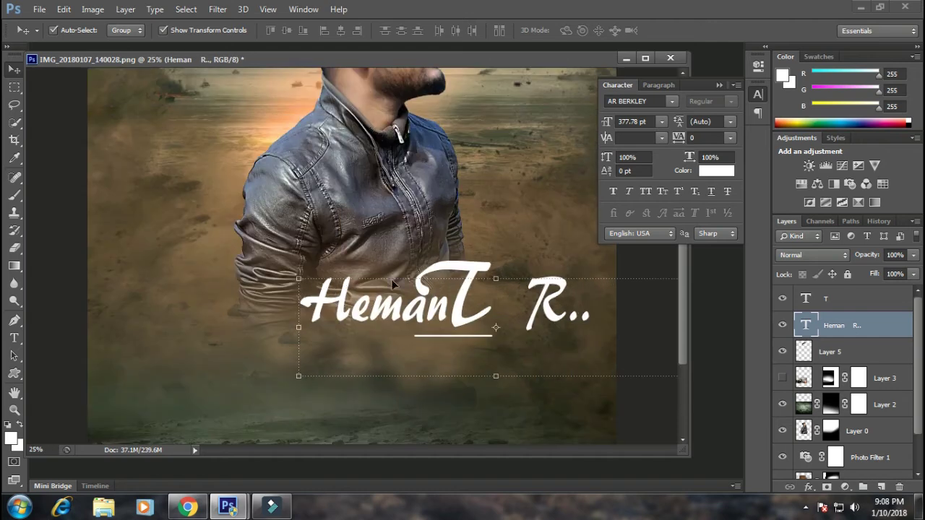
key(ctrl+plus)
drag(399, 318, 399, 318)
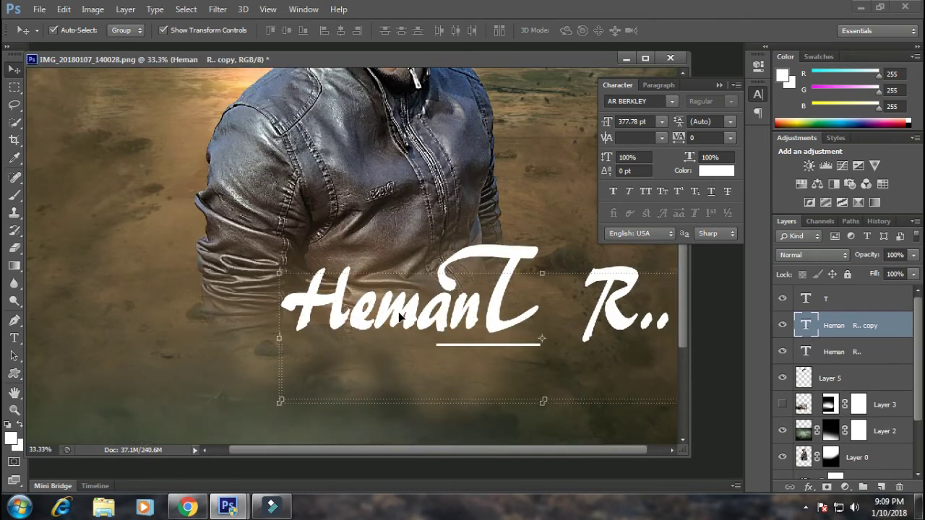
key(t)
click(455, 304)
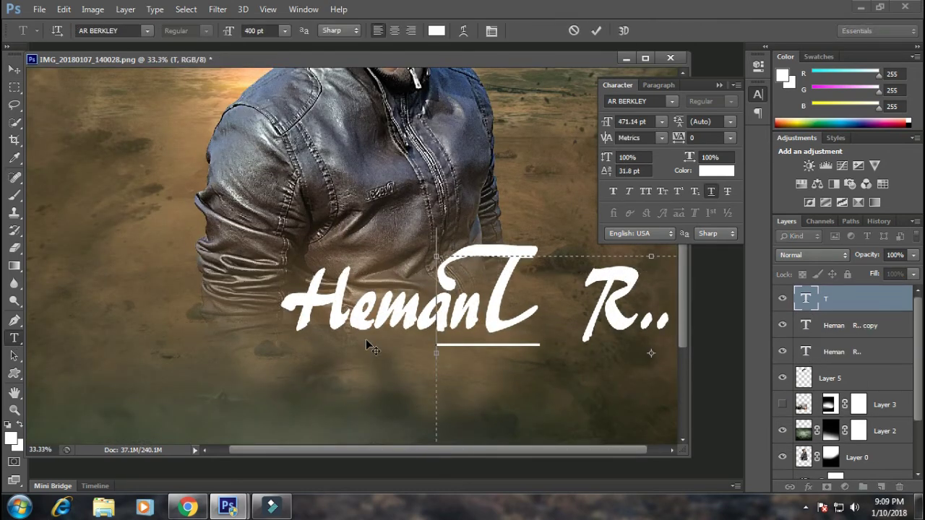
double_click(805, 325)
key(Escape)
key(v)
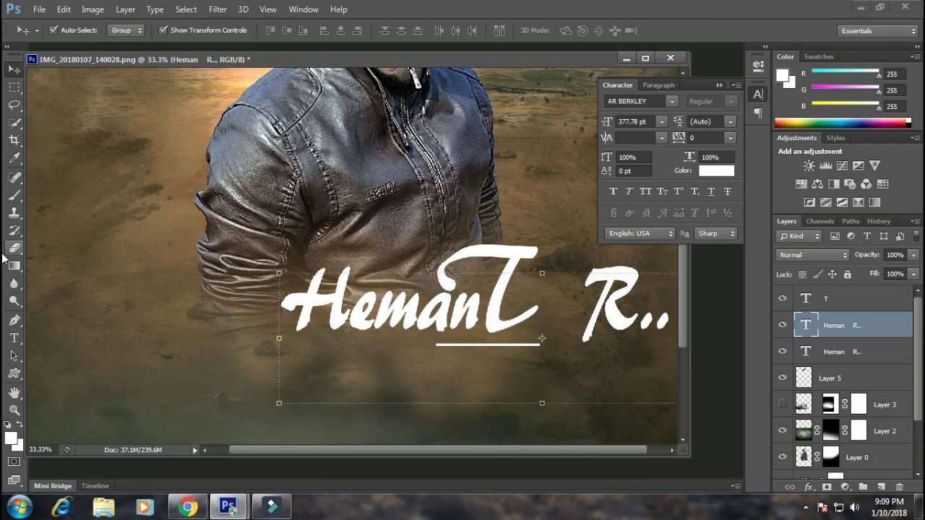
click(846, 489)
Step: Gradient-fade the duplicate name into a shadow and shift the large T slightly down
key(g)
mouse_move(415, 283)
mouse_down()
mouse_move(379, 344)
mouse_move(416, 304)
mouse_up()
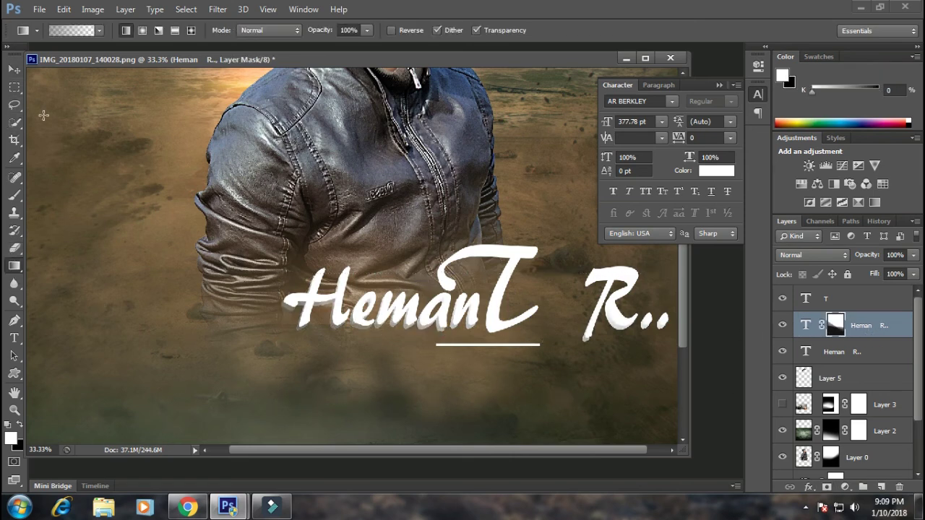
key(v)
click(455, 290)
drag(504, 324, 506, 329)
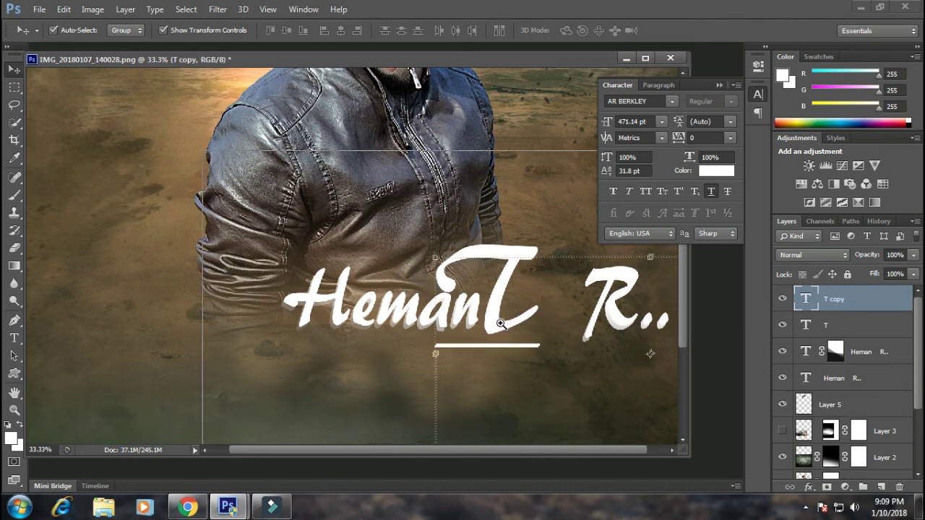
scroll(466, 325, up, 1)
Step: Mask the T copy with a gradient and offset it right and down as a shadow
click(826, 489)
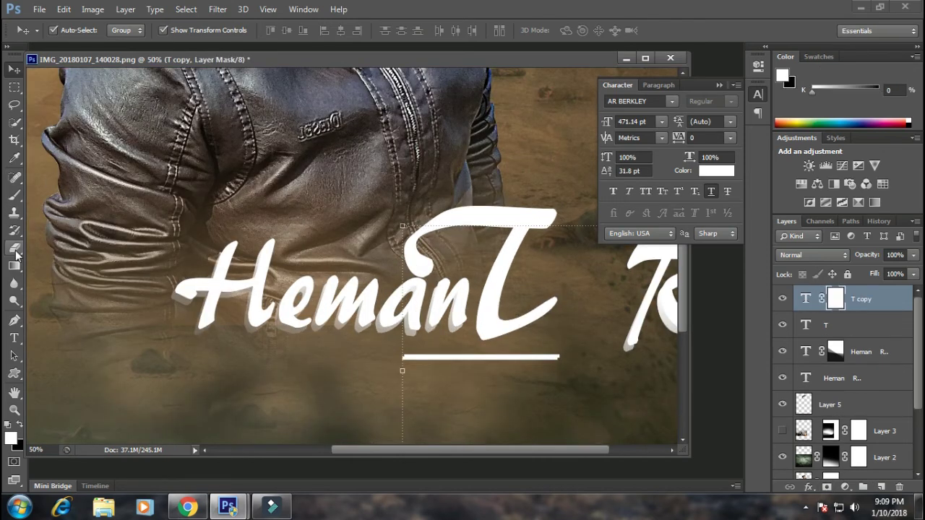
key(g)
drag(462, 420, 471, 360)
key(v)
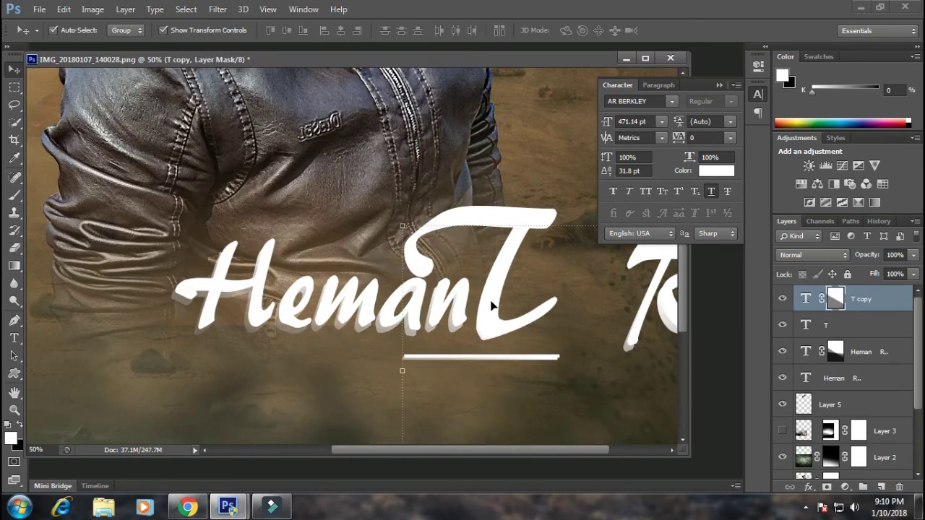
drag(495, 306, 486, 307)
key(Right)
key(Right)
key(Right)
key(Down)
key(Down)
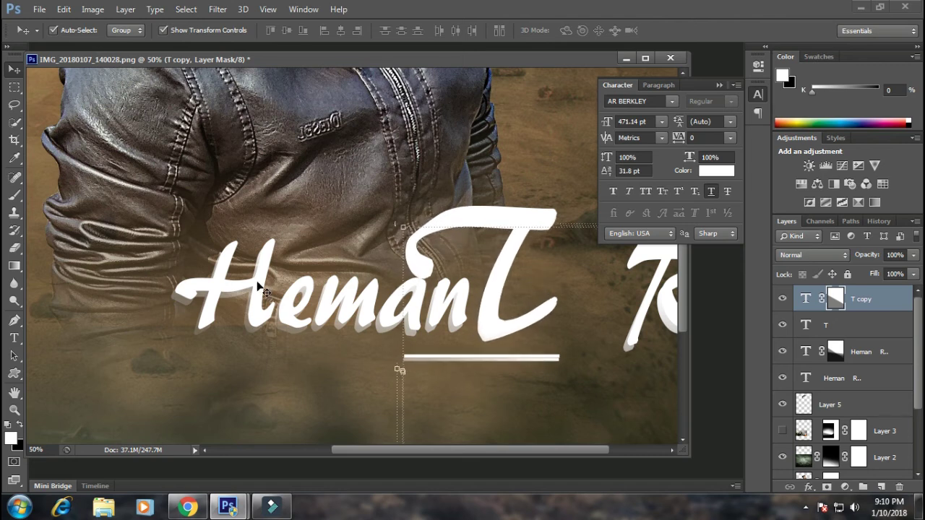
Step: Redraw the gradient on the T copy's layer mask
click(426, 369)
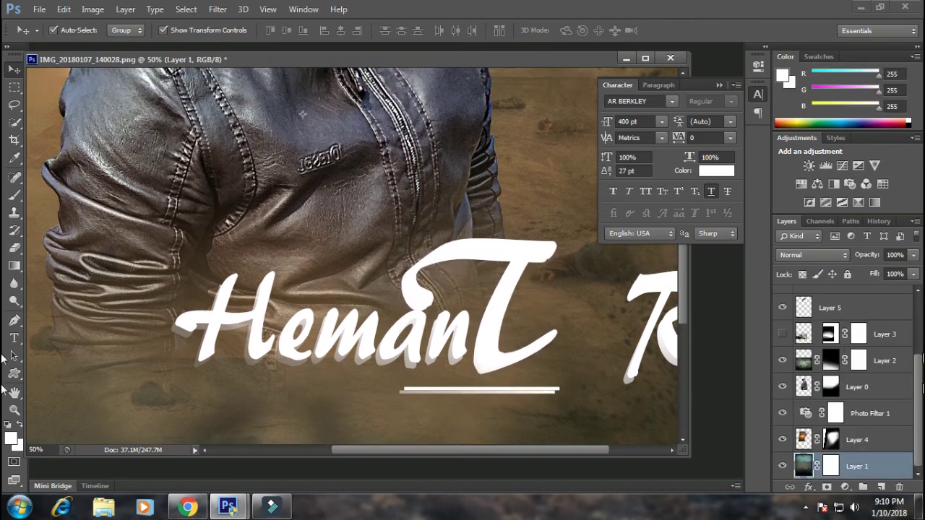
scroll(861, 332, up, 3)
click(834, 299)
key(g)
mouse_move(428, 406)
mouse_down()
mouse_move(480, 353)
mouse_move(489, 317)
mouse_up()
Step: Zoom out to the whole poster and select the man's Layer 0
key(ctrl+minus)
key(ctrl+minus)
key(ctrl+minus)
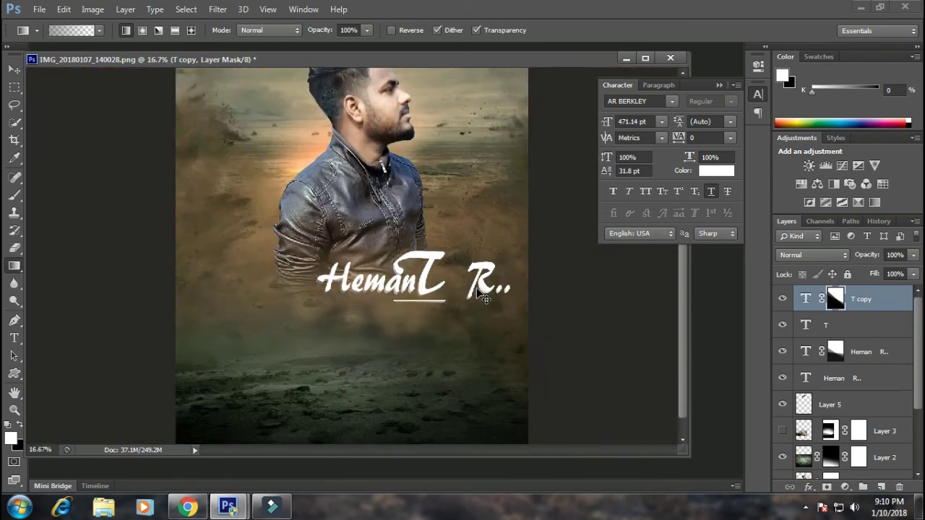
key(ctrl+minus)
key(v)
click(805, 361)
Step: Set the foreground to light beige 244,228,212 and prepare a soft Brush for the face
scroll(368, 137, up, 4)
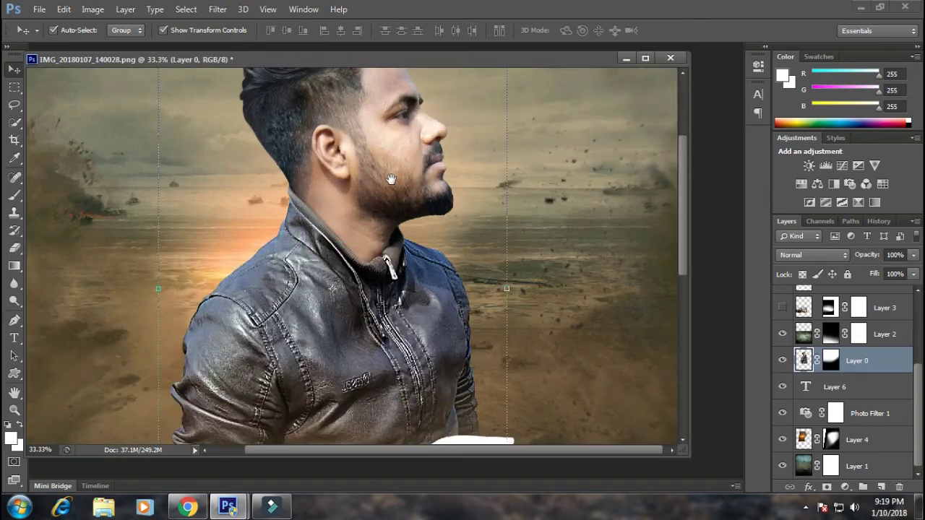
click(14, 158)
click(11, 438)
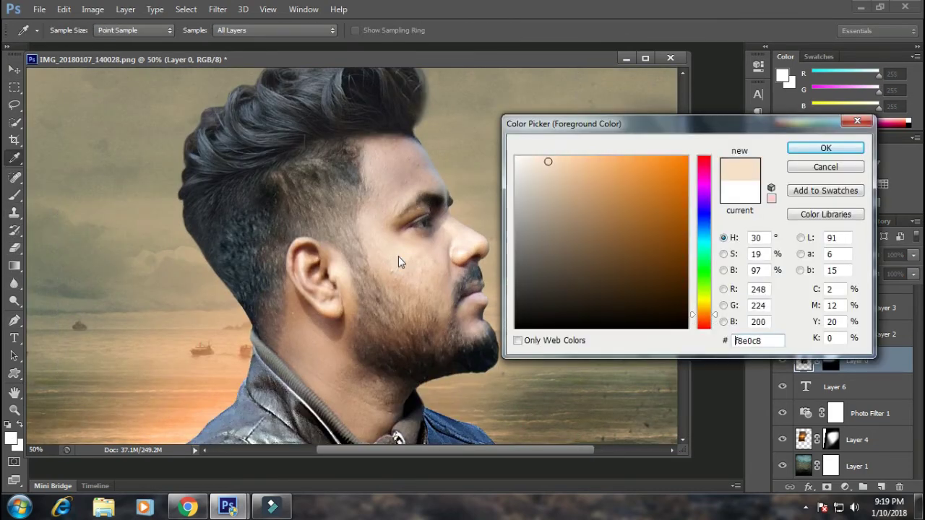
click(537, 164)
key(Return)
key(b)
right_click(453, 161)
key(Return)
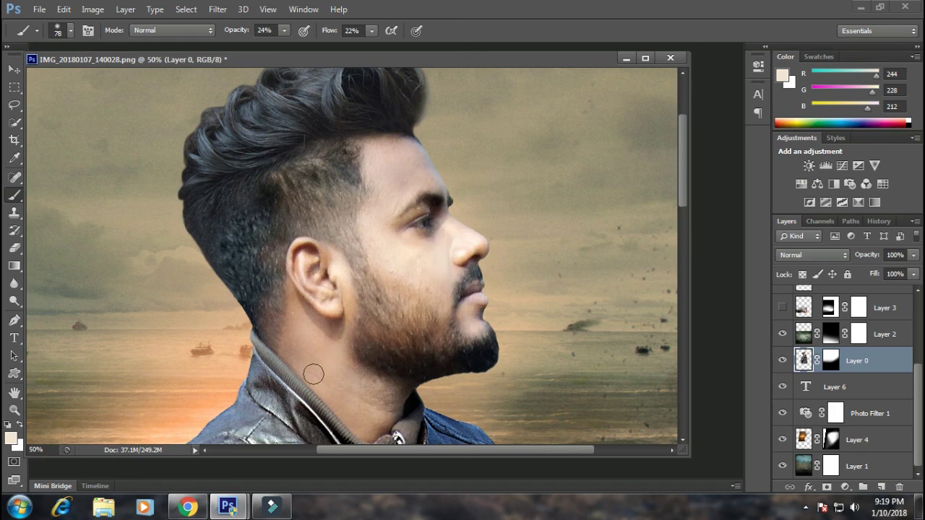
scroll(420, 262, down, 4)
Step: On Layer 5, sample the dark hair colour and paint the top of the hair with a 30 px brush
scroll(419, 263, up, 2)
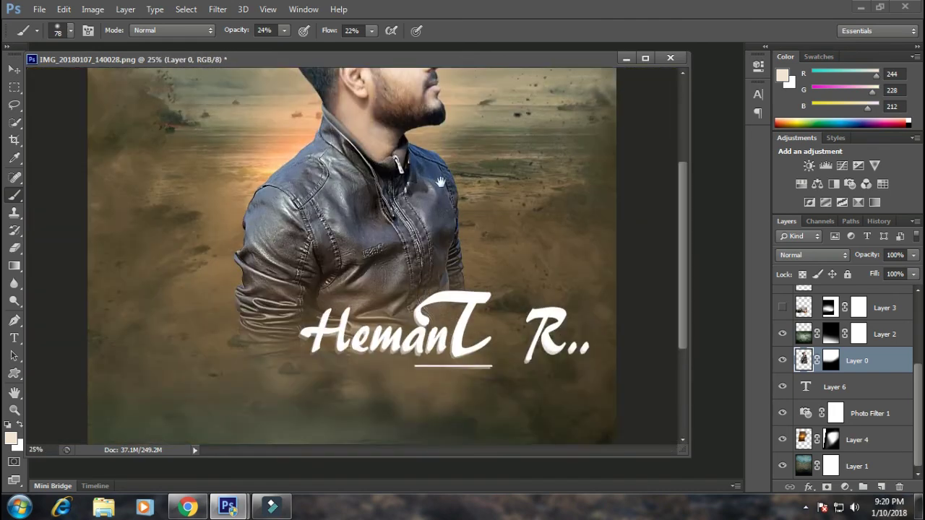
scroll(386, 180, up, 3)
scroll(368, 115, up, 2)
scroll(367, 115, up, 3)
scroll(367, 116, up, 2)
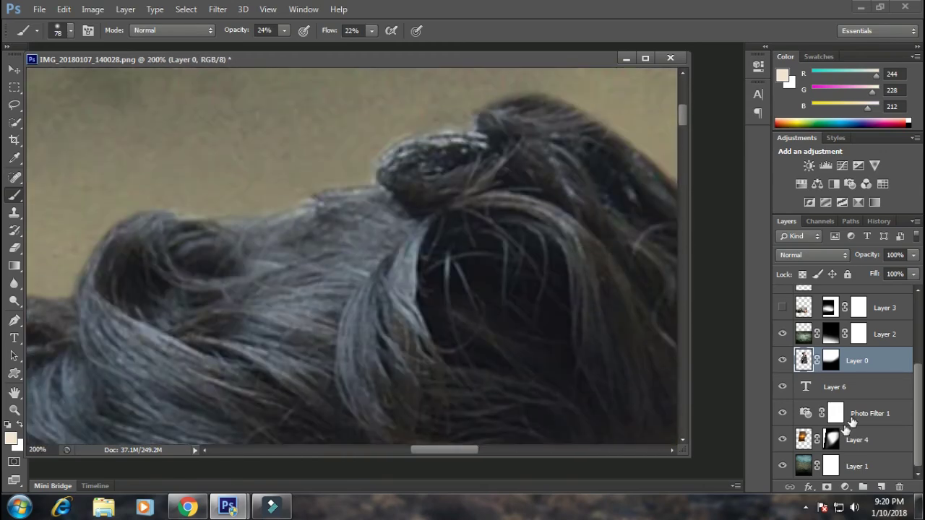
key(alt+bracketright)
key(alt+bracketright)
key(alt+bracketright)
alt+click(536, 356)
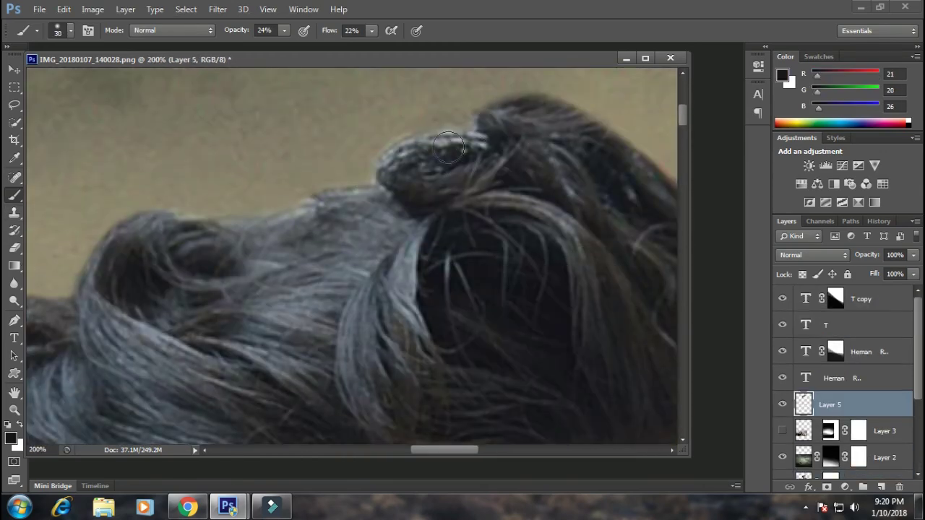
key(bracketleft)
key(bracketleft)
key(bracketleft)
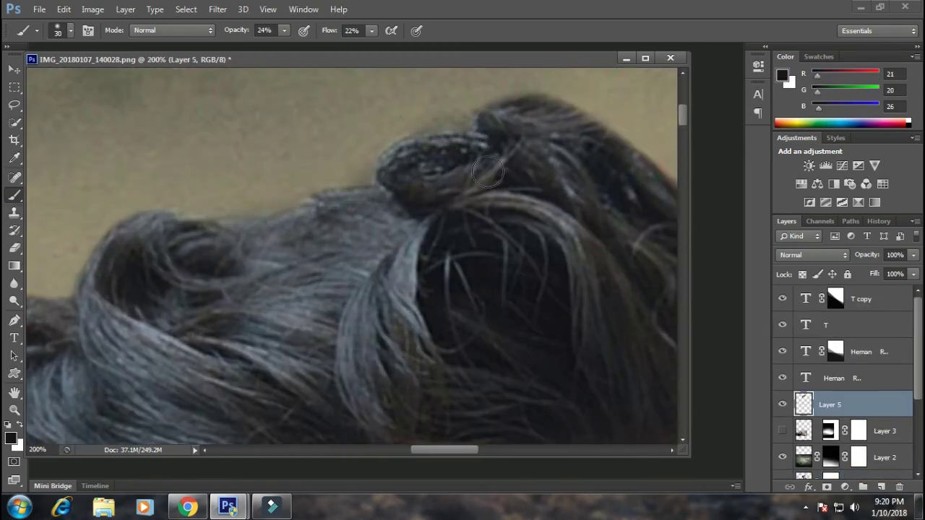
scroll(504, 179, down, 5)
scroll(504, 179, down, 1)
scroll(413, 127, up, 3)
scroll(413, 128, up, 1)
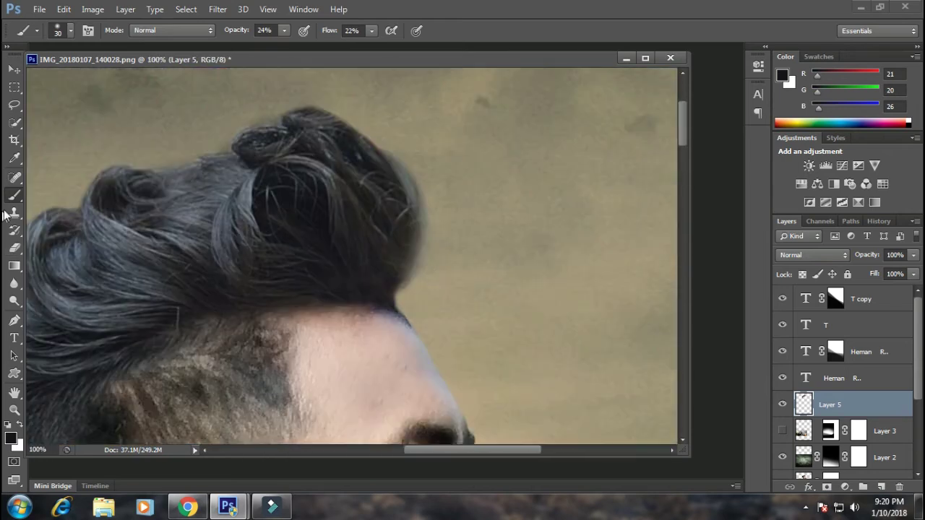
Step: Switch to the Eraser at 35 px to tidy the hair's outline
key(e)
right_click(445, 262)
click(470, 295)
click(425, 268)
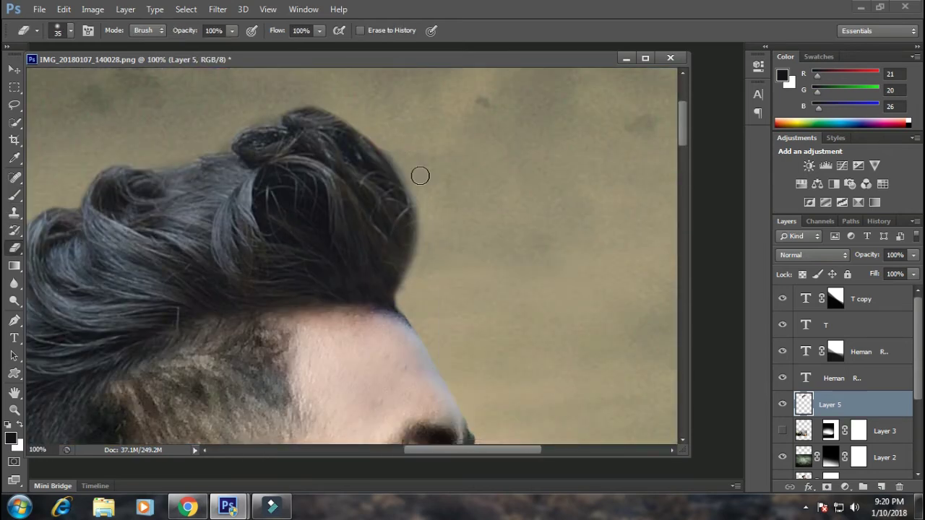
scroll(537, 241, down, 6)
Step: Drag the crop box's bottom edge up to 43.083 in tall, trimming the rocky ground below the name
key(c)
drag(352, 430, 354, 386)
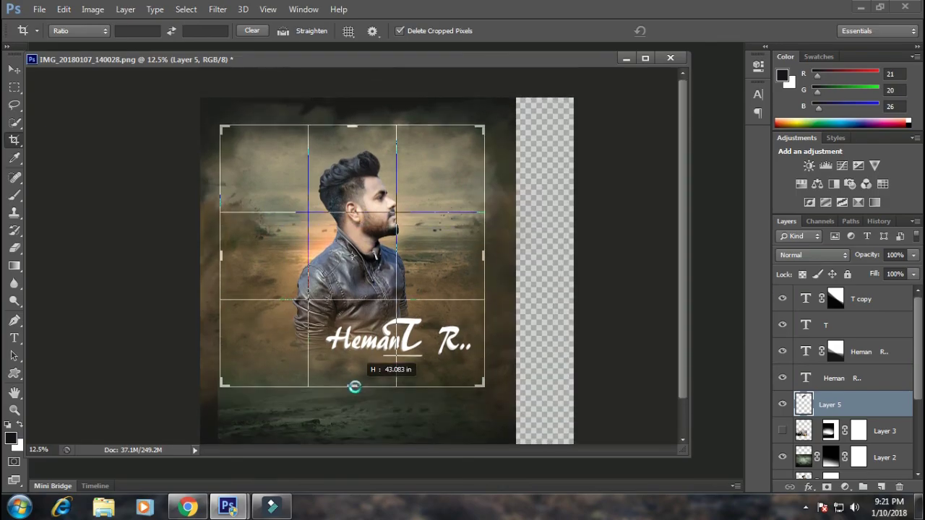